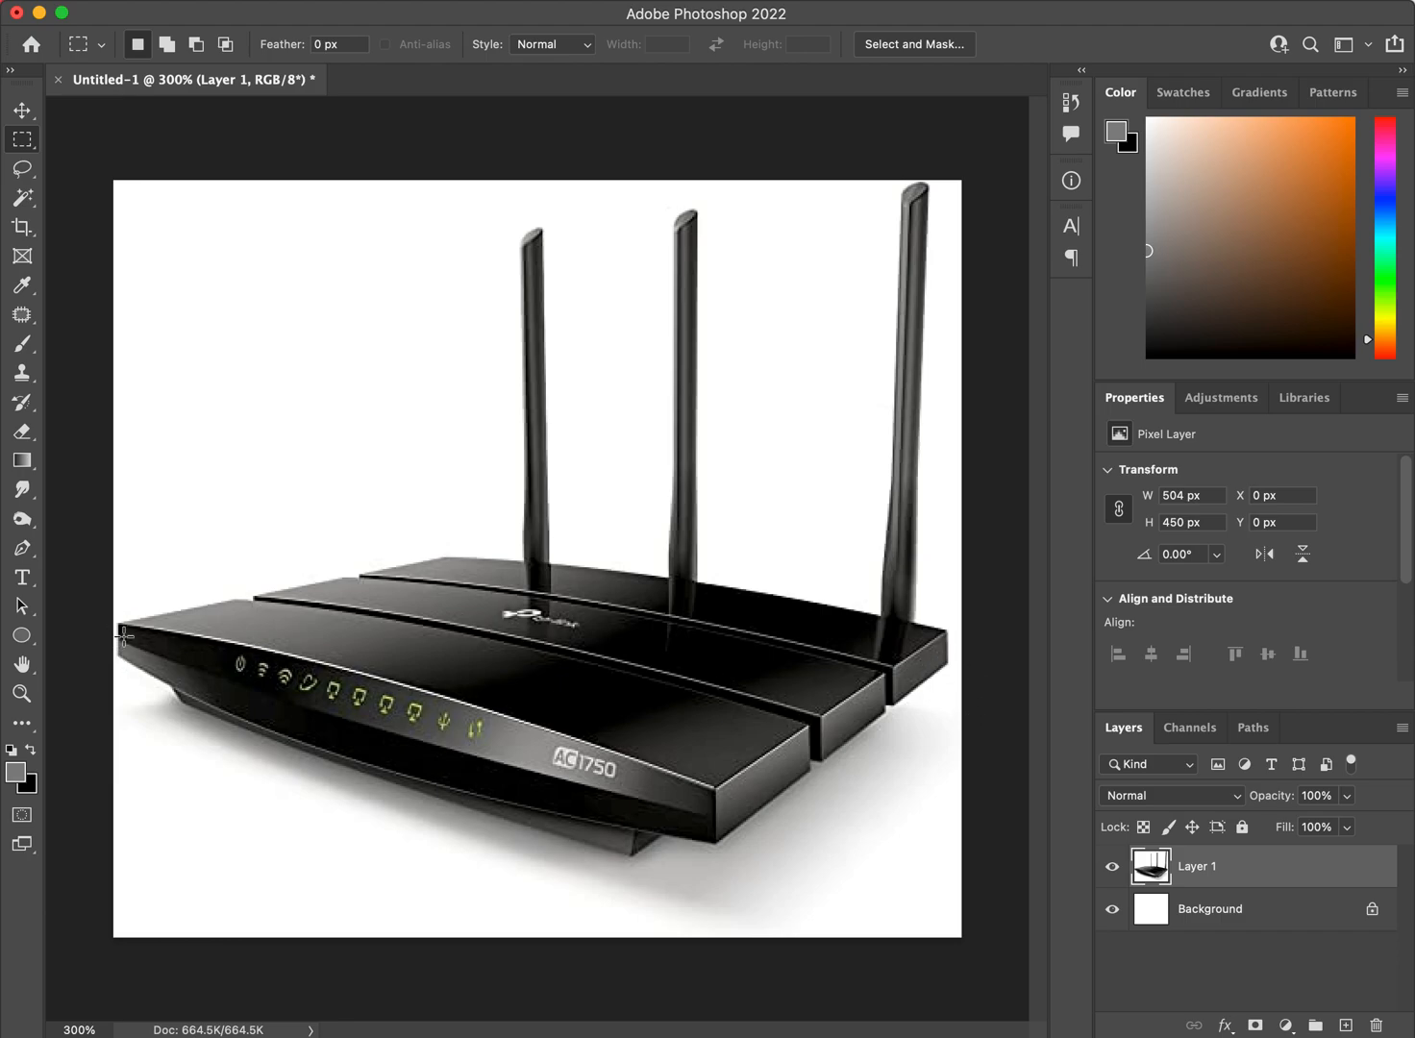
Enlarge the canvas to 550 pixels wide and 500 pixels high.
key("alt+super+i")
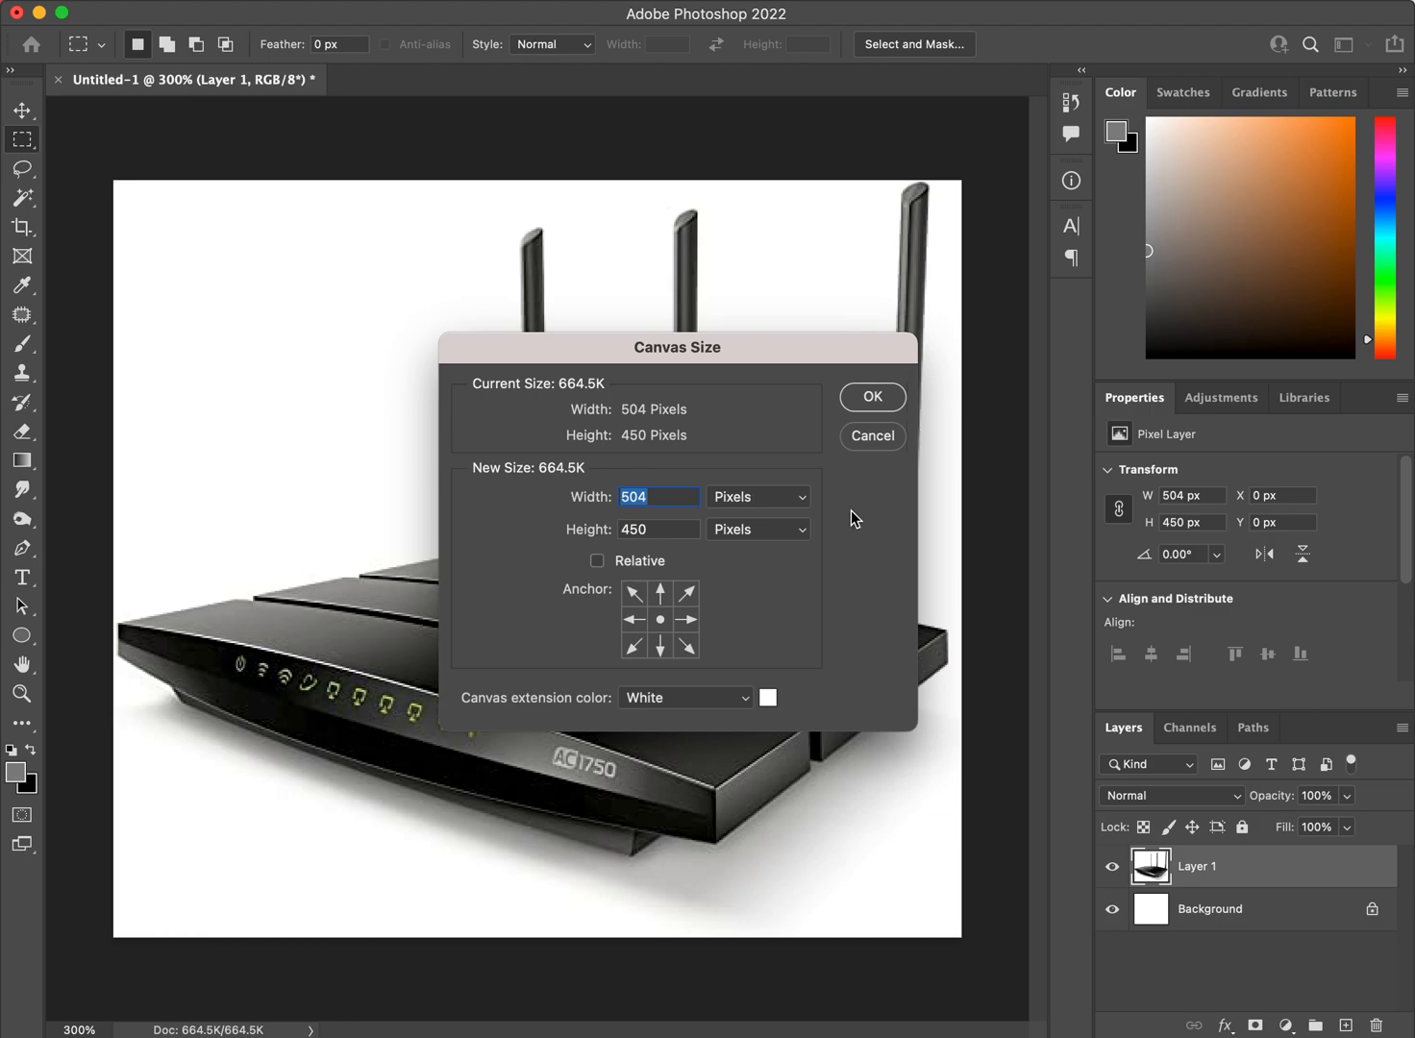
type("550")
key("Tab")
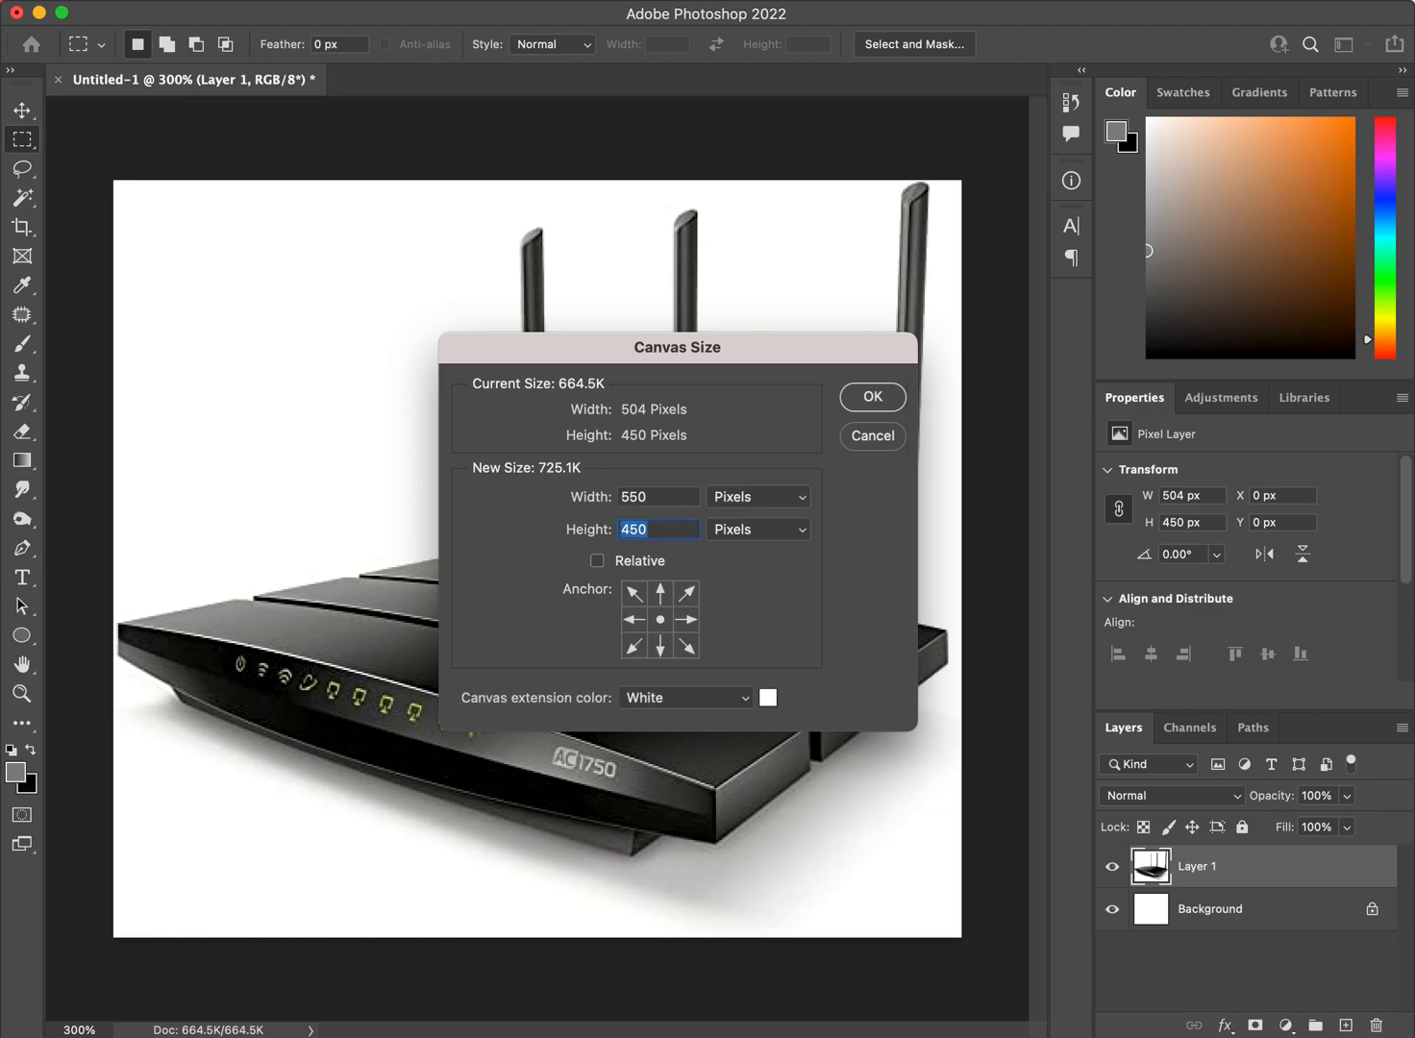
type("500")
left_click(871, 398)
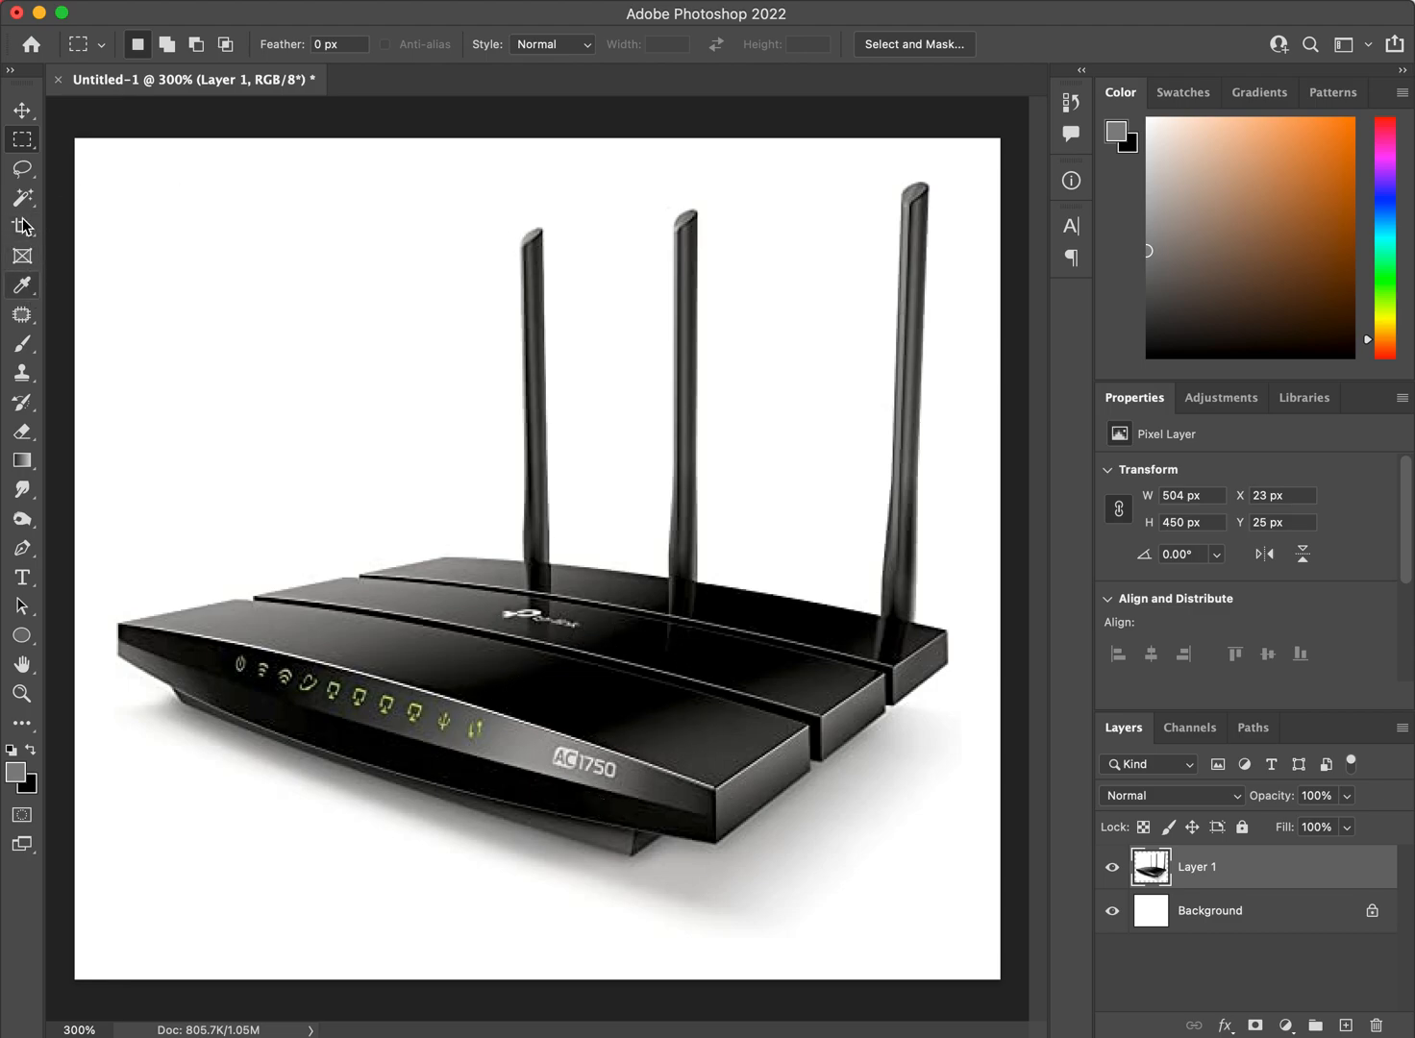
Select the router automatically using Select Subject with the Quick Selection tool.
left_click(24, 316)
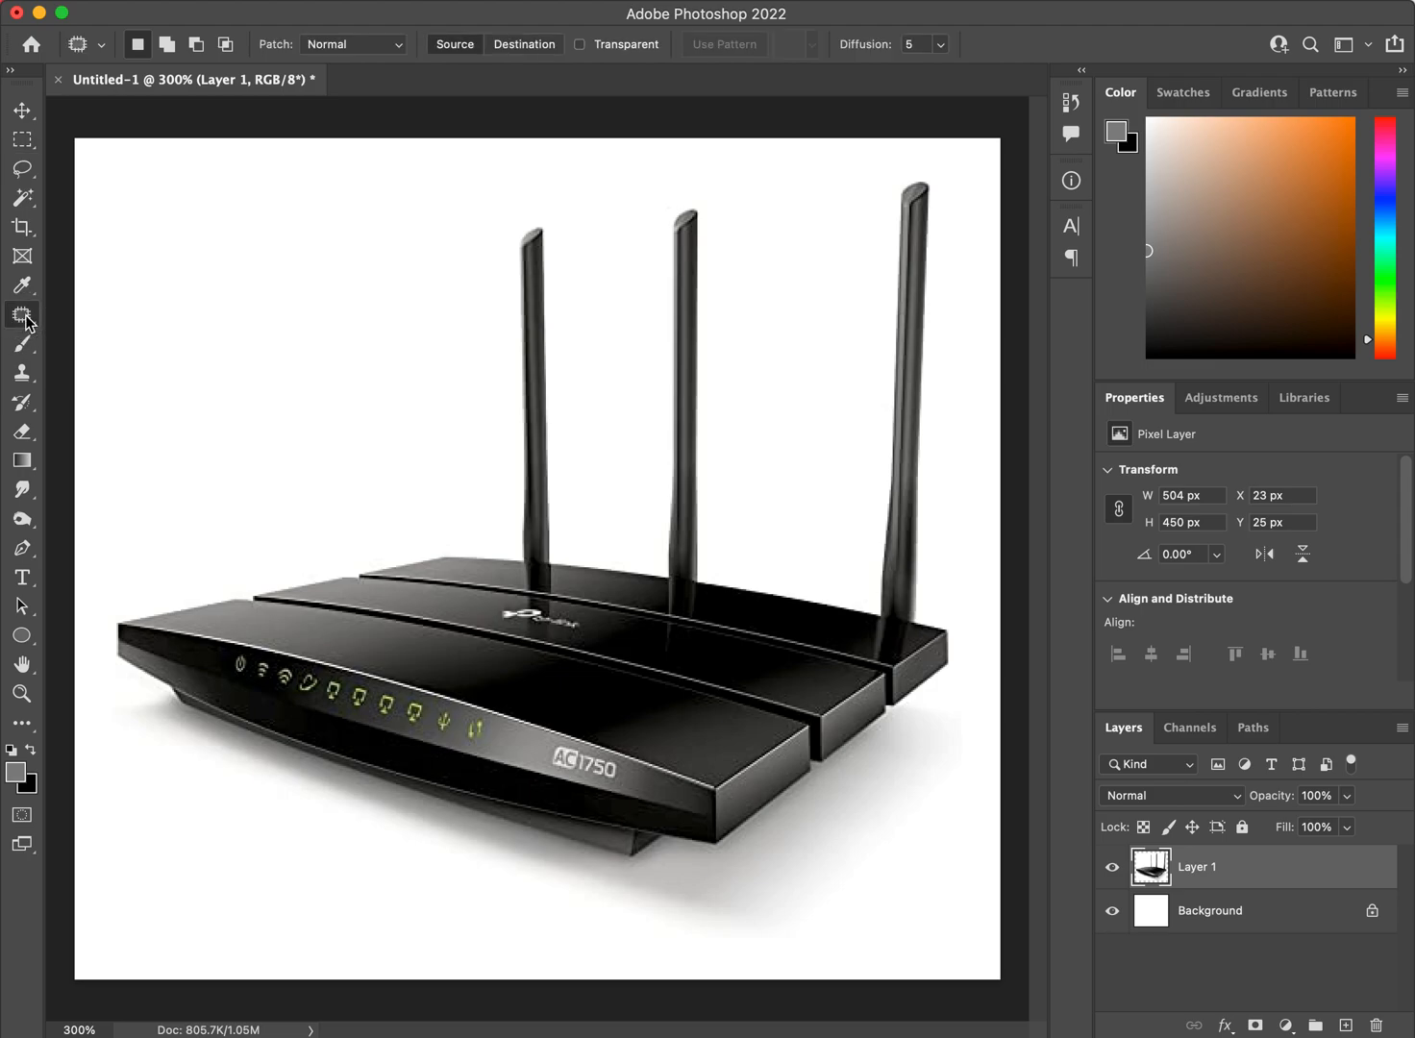
mouse_move(26, 314)
left_mouse_down()
mouse_move(139, 310)
mouse_move(136, 334)
mouse_move(19, 322)
mouse_move(21, 306)
left_mouse_up()
left_click(22, 198)
mouse_move(22, 198)
left_mouse_down()
mouse_move(104, 215)
mouse_move(96, 231)
mouse_move(113, 219)
left_mouse_up()
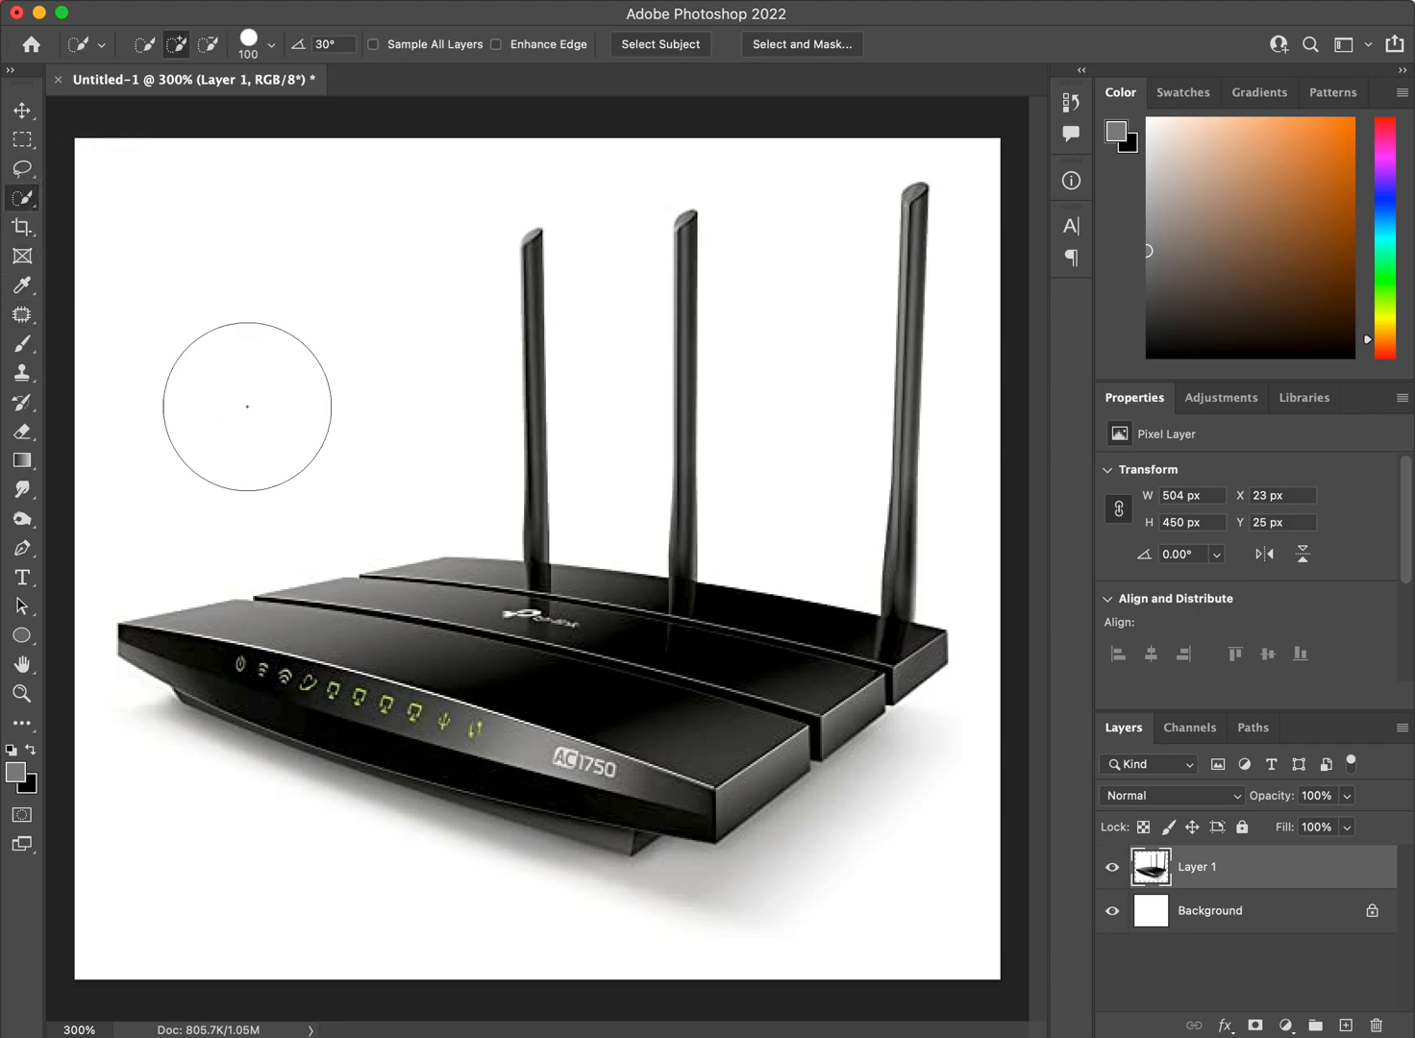
left_click(662, 44)
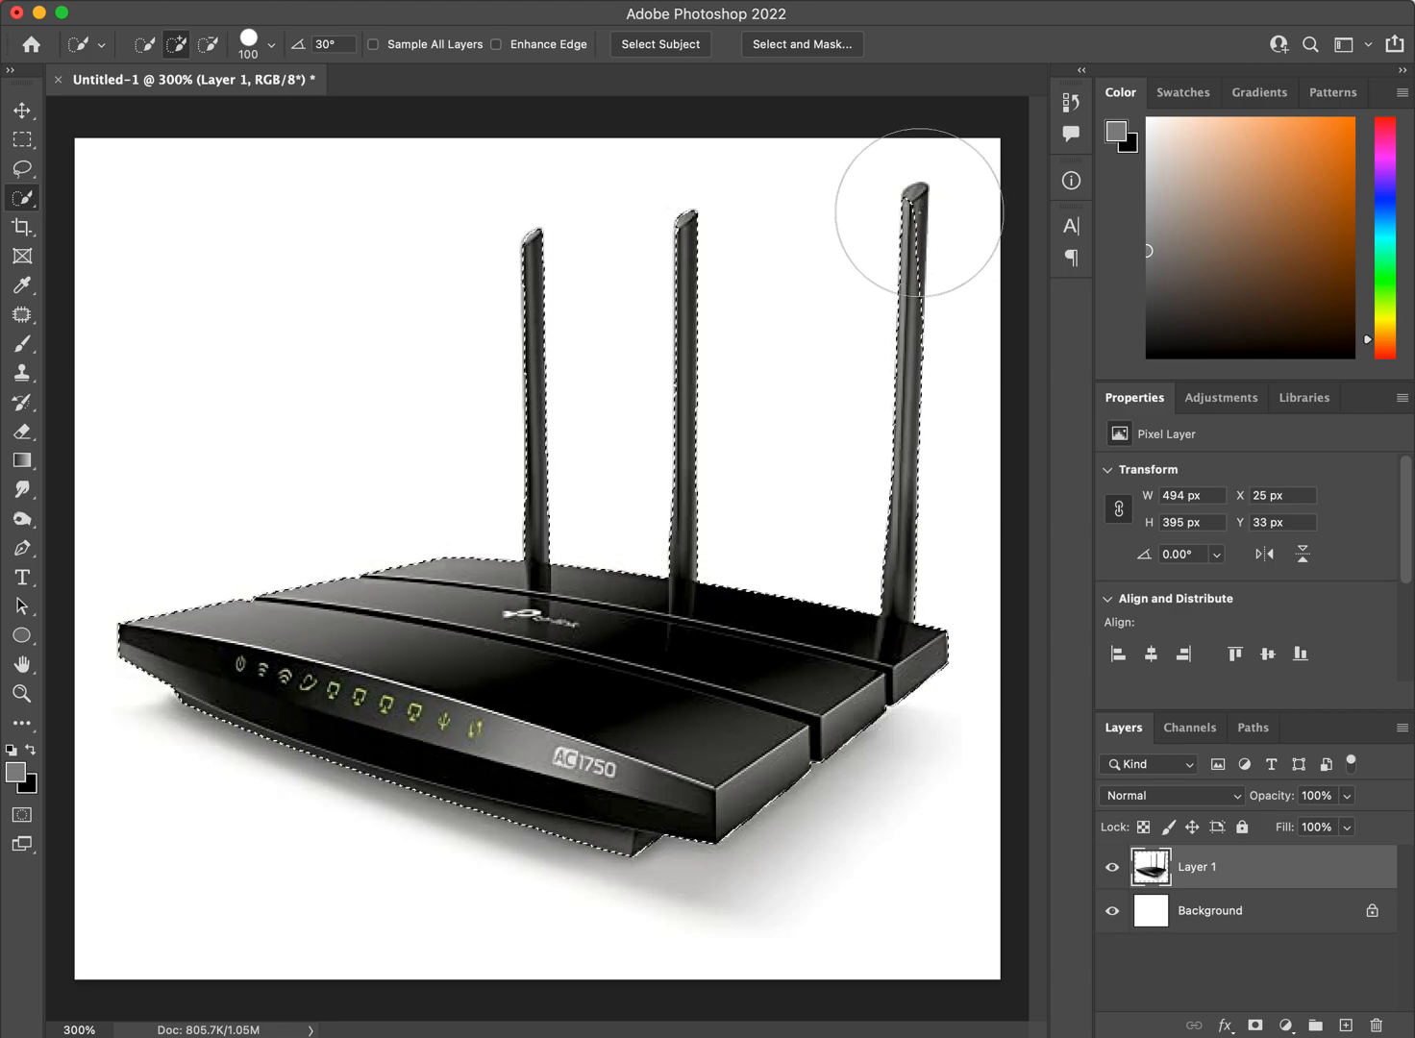
Set the Quick Selection brush size to 10 px and add the missing tip of the rightmost antenna to the selection.
left_click(274, 45)
left_click(344, 79)
left_click_drag(344, 79, 297, 65)
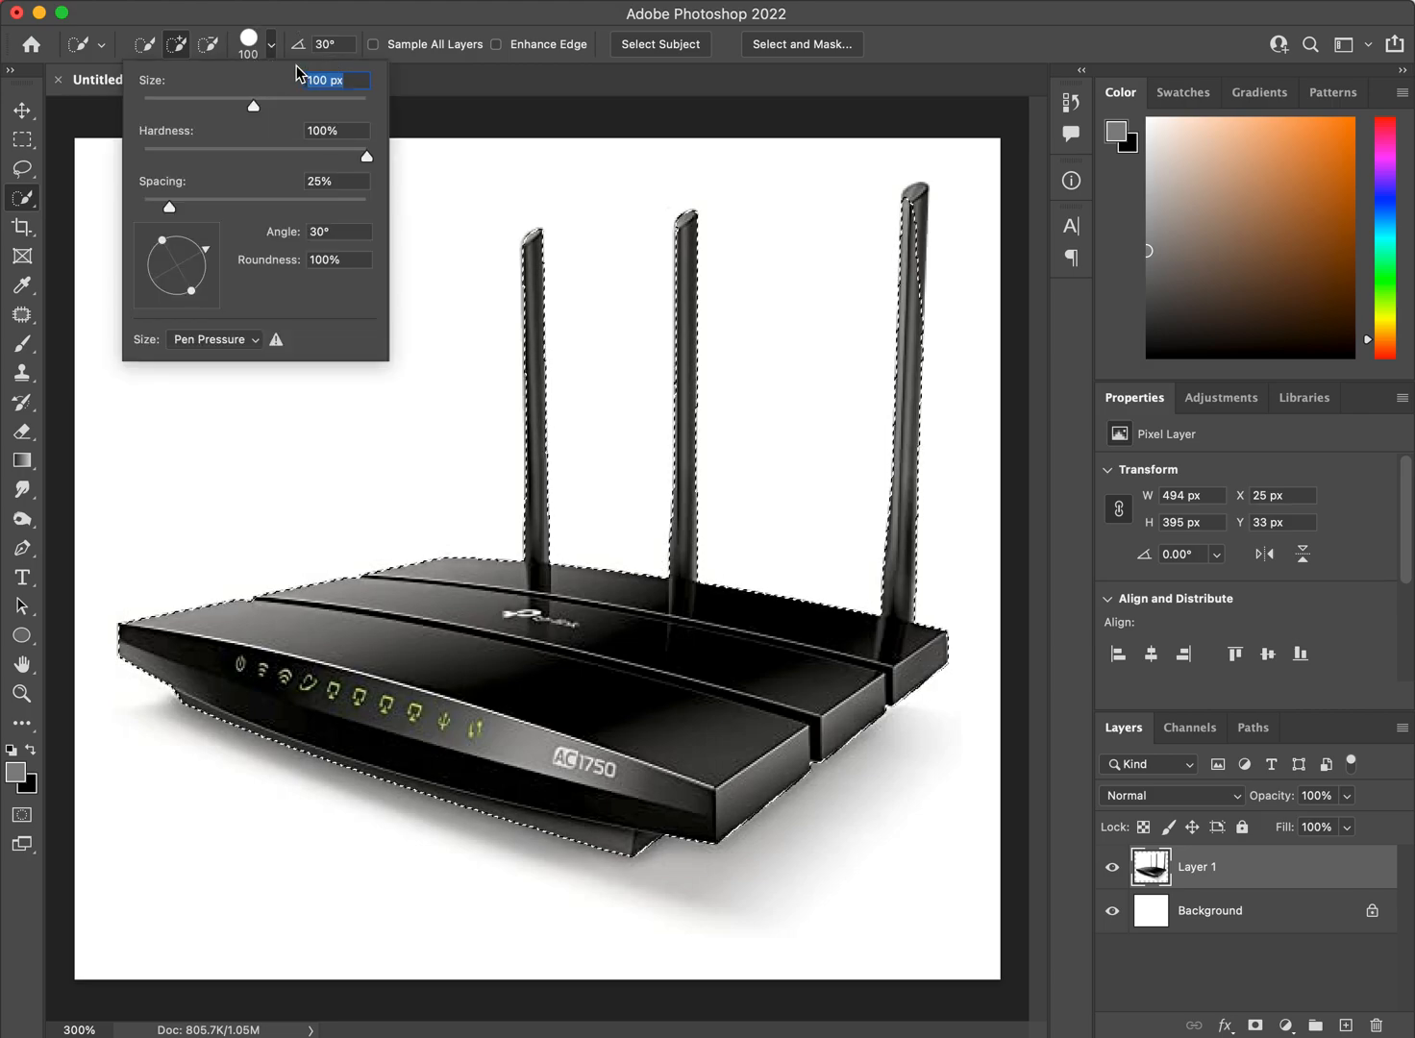
type("10")
key("Return")
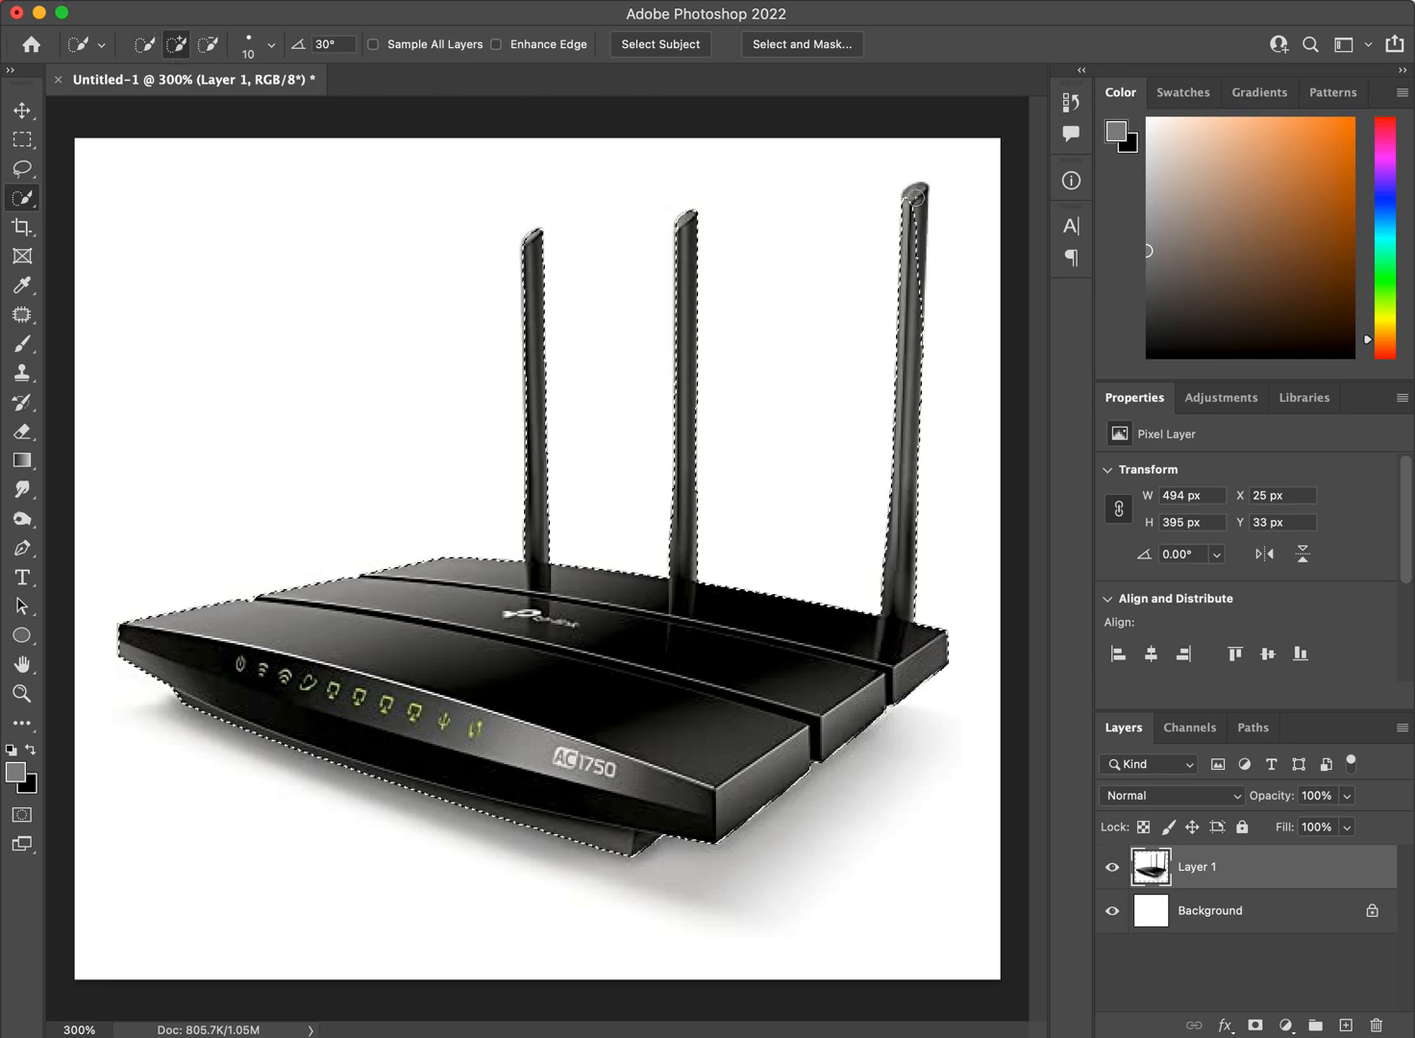
left_click_drag(909, 232, 916, 221)
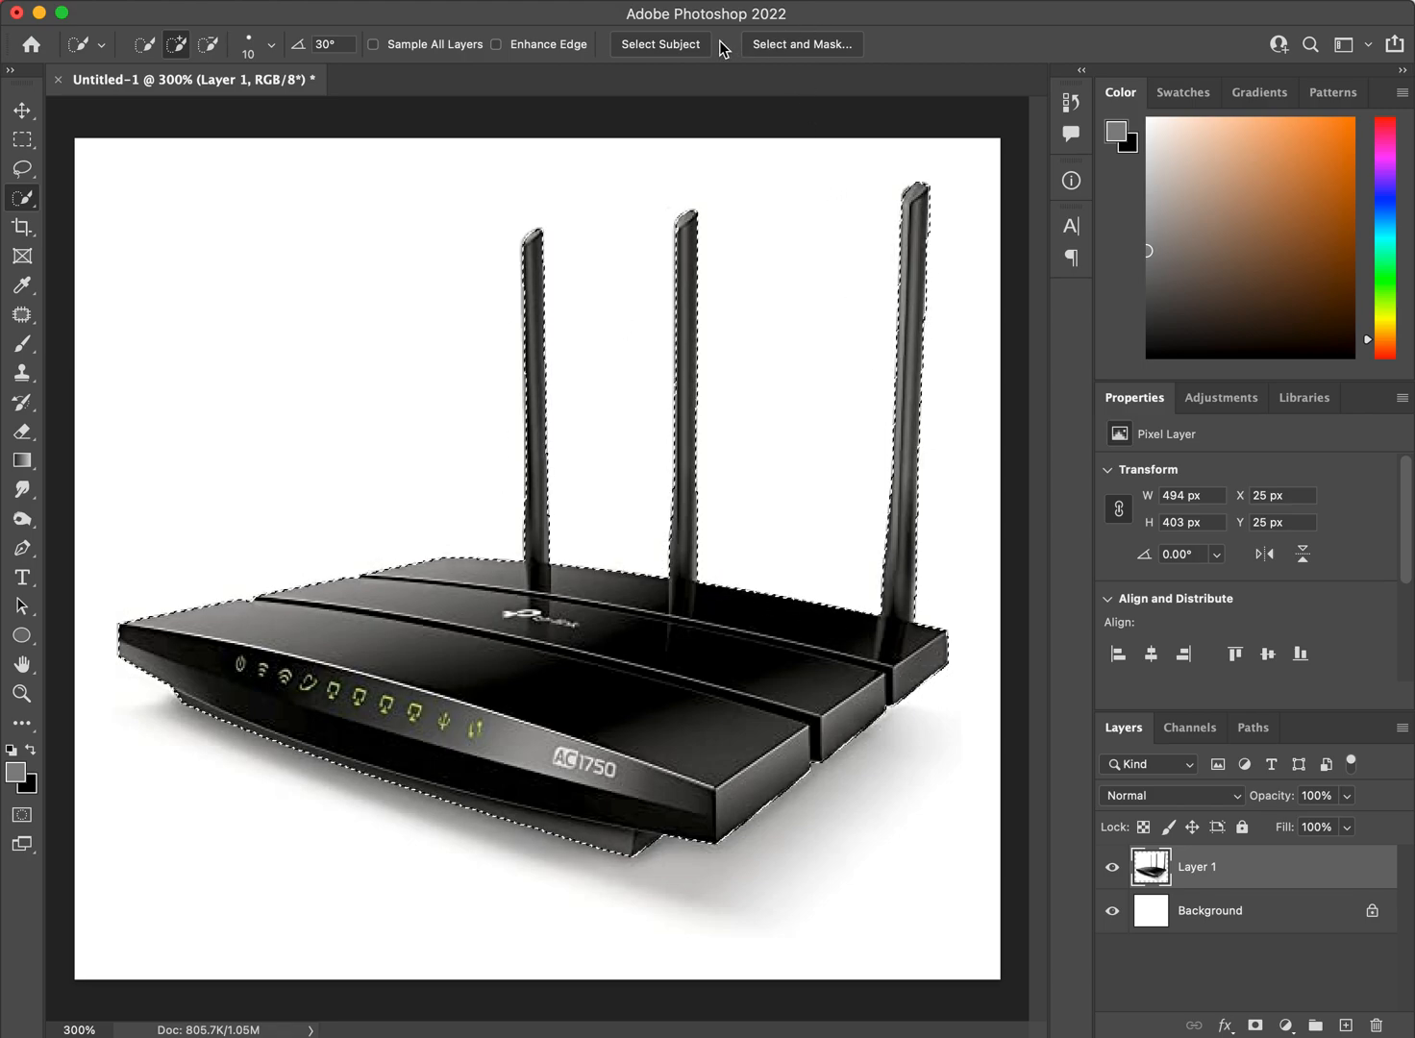
Refine the router selection in Select and Mask with an edge detection radius of 0 px and Smooth at 1.
left_click(785, 45)
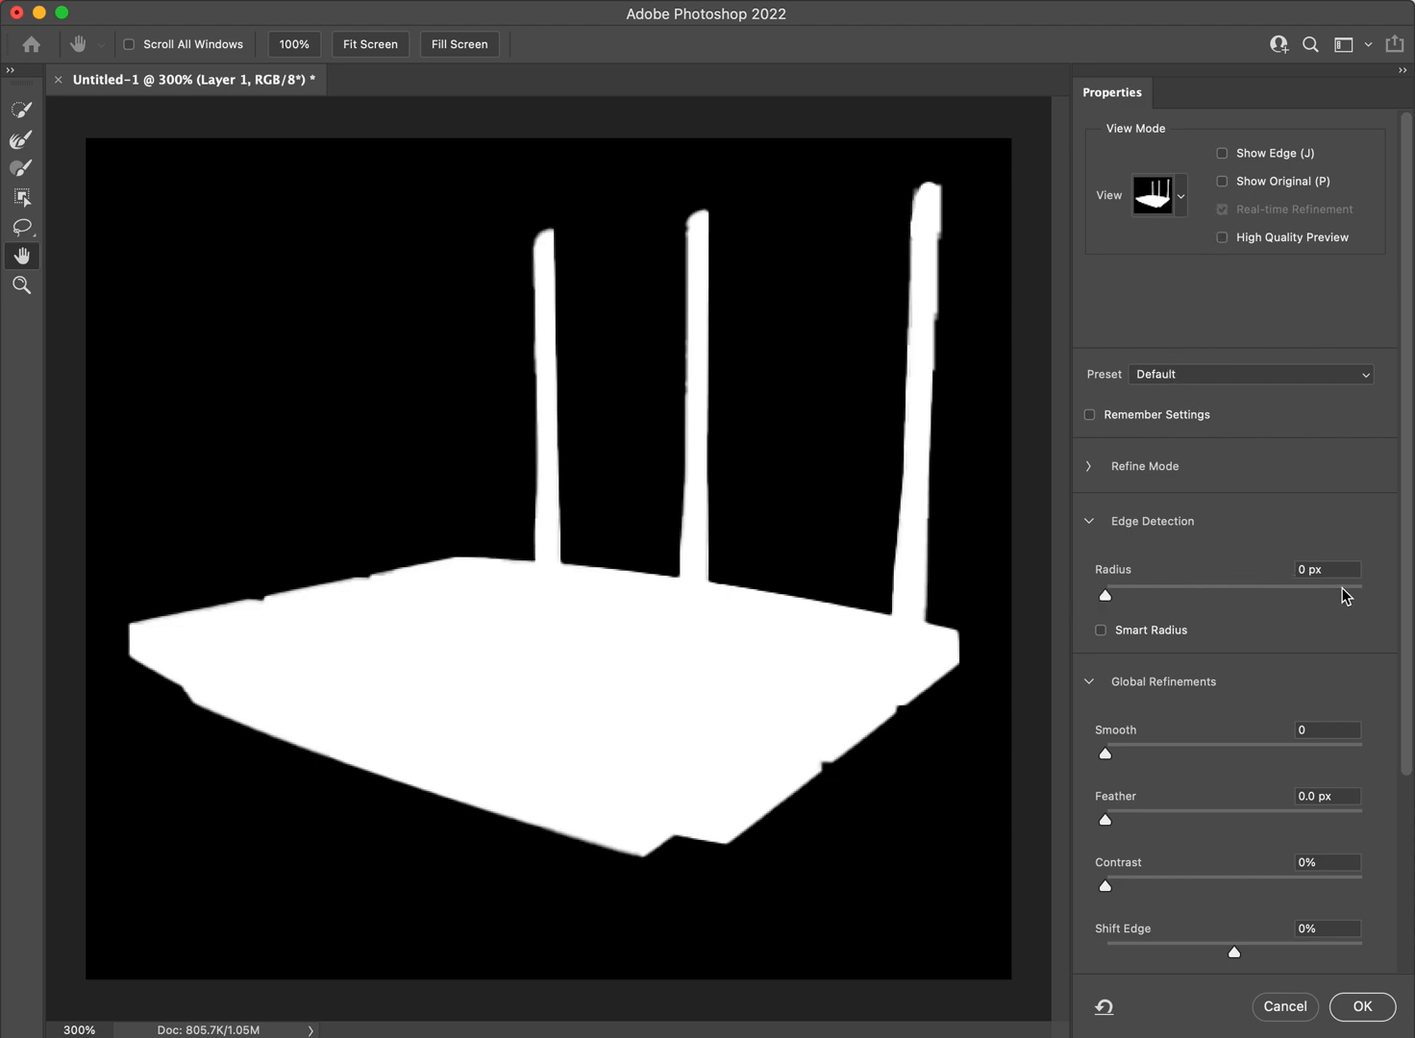
left_click(1317, 570)
key("Up")
key("Up")
key("Up")
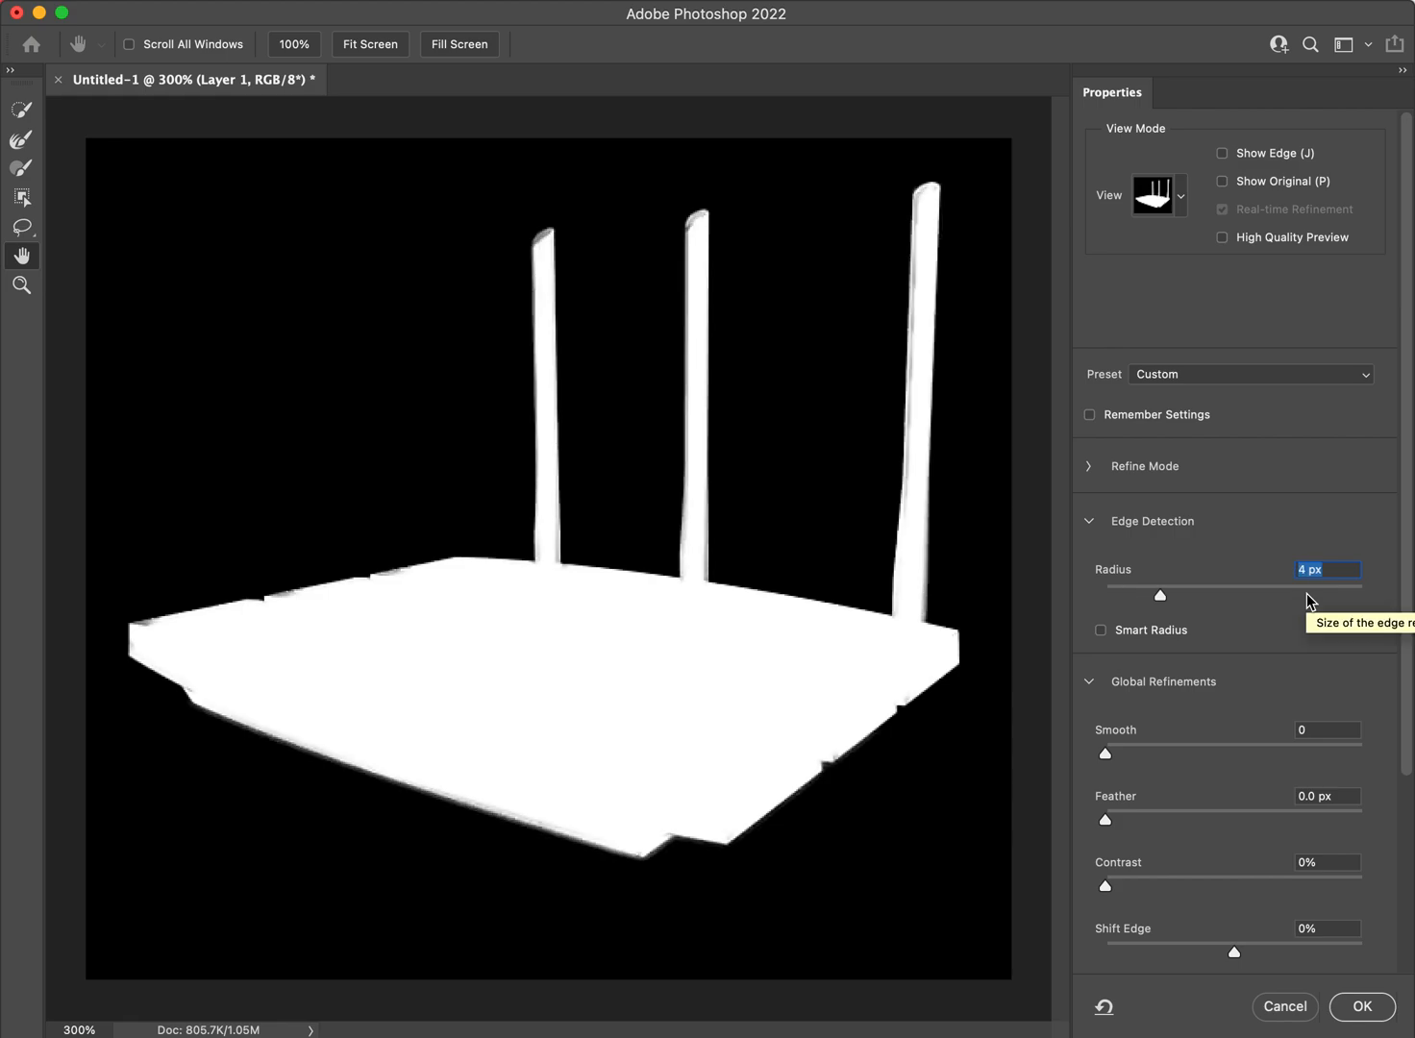
key("Up")
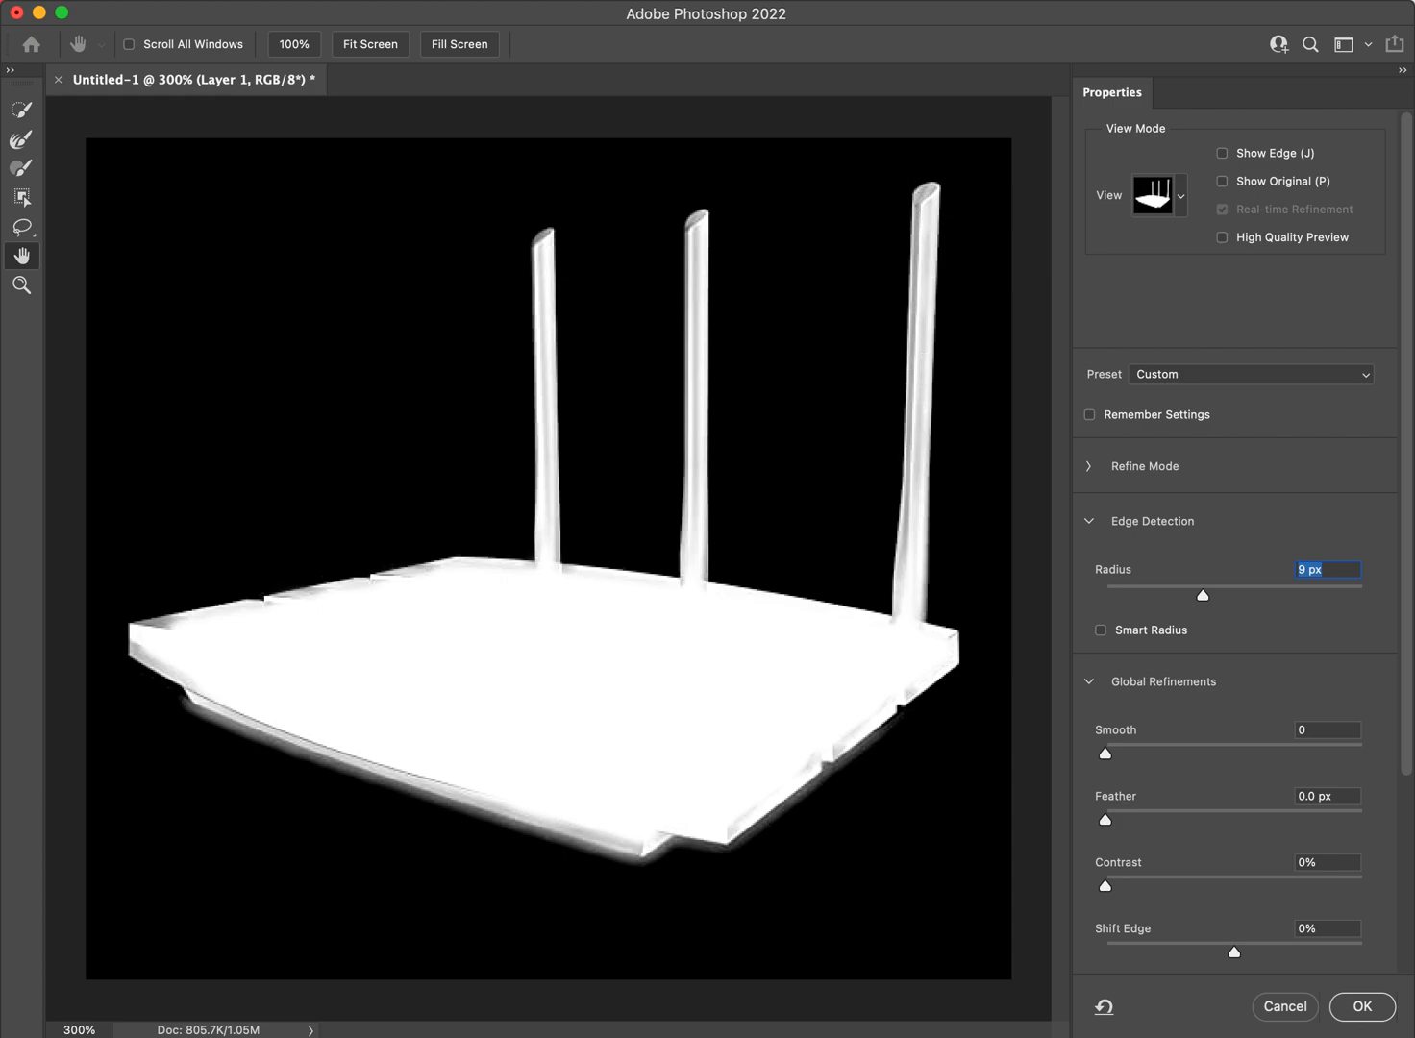
key("Down")
key("Down")
key("Down")
key("Down")
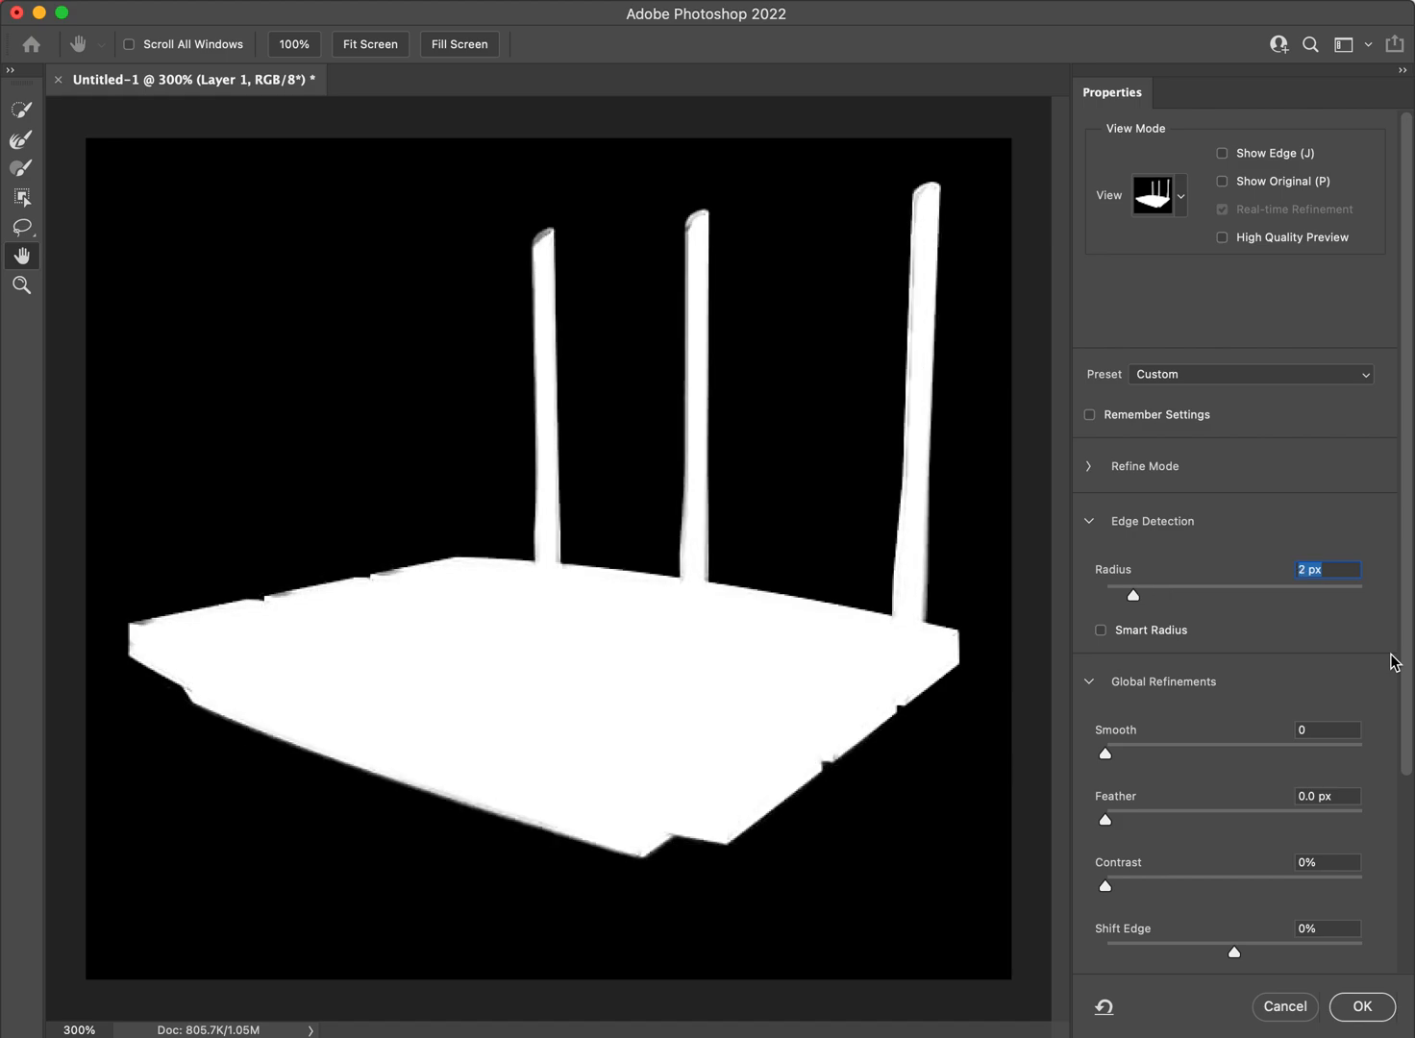
key("Down")
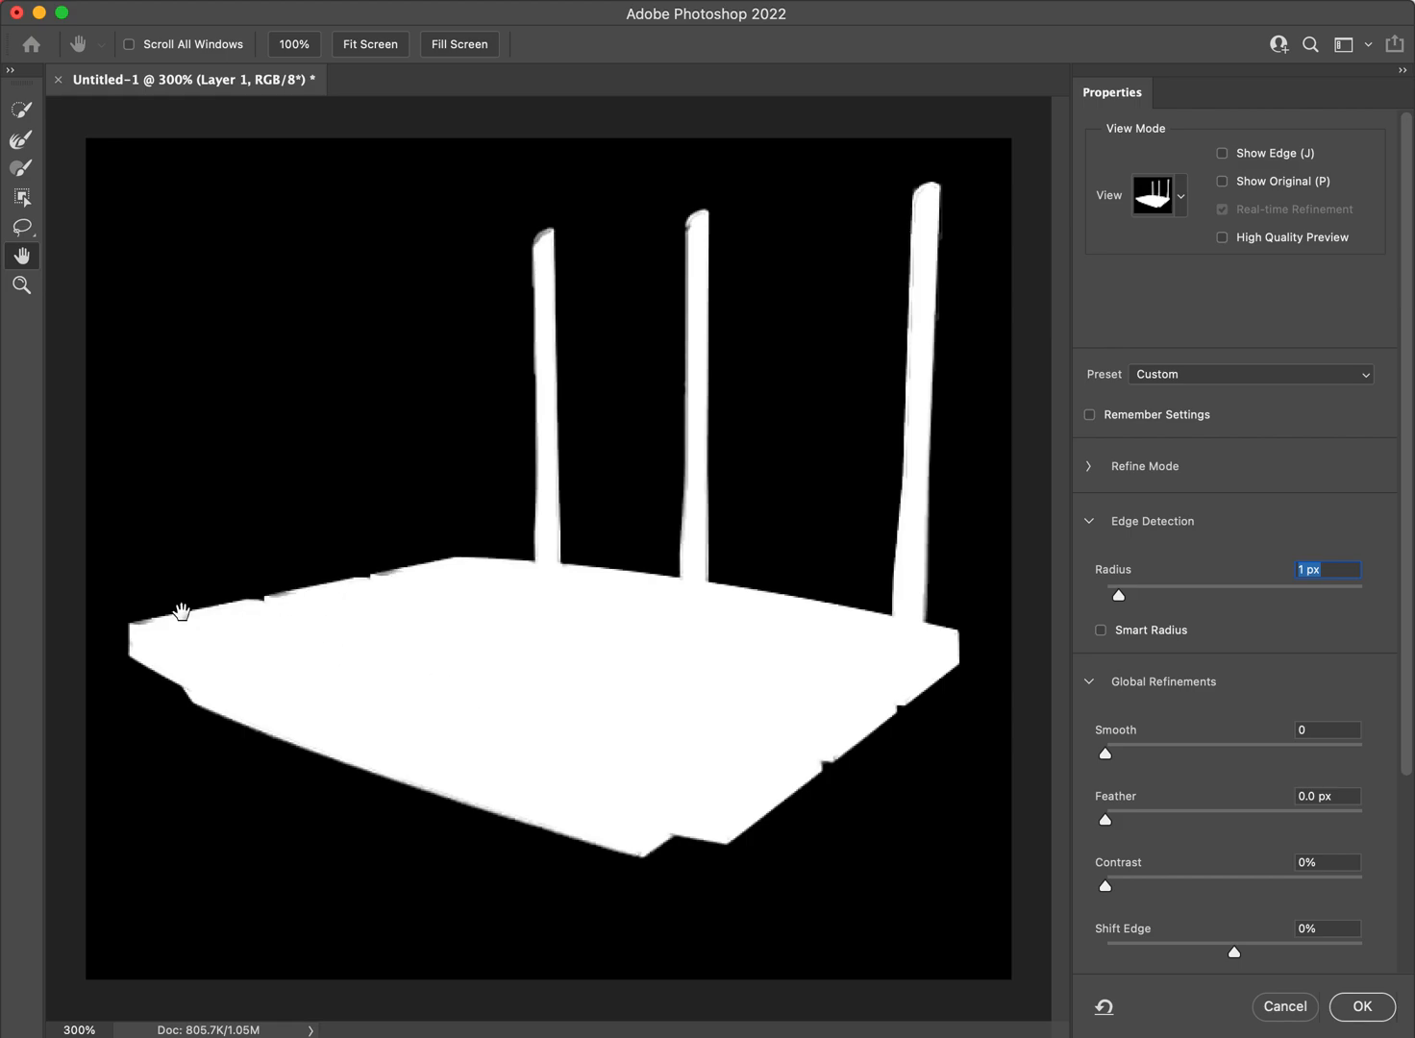
key("Down")
key("Tab")
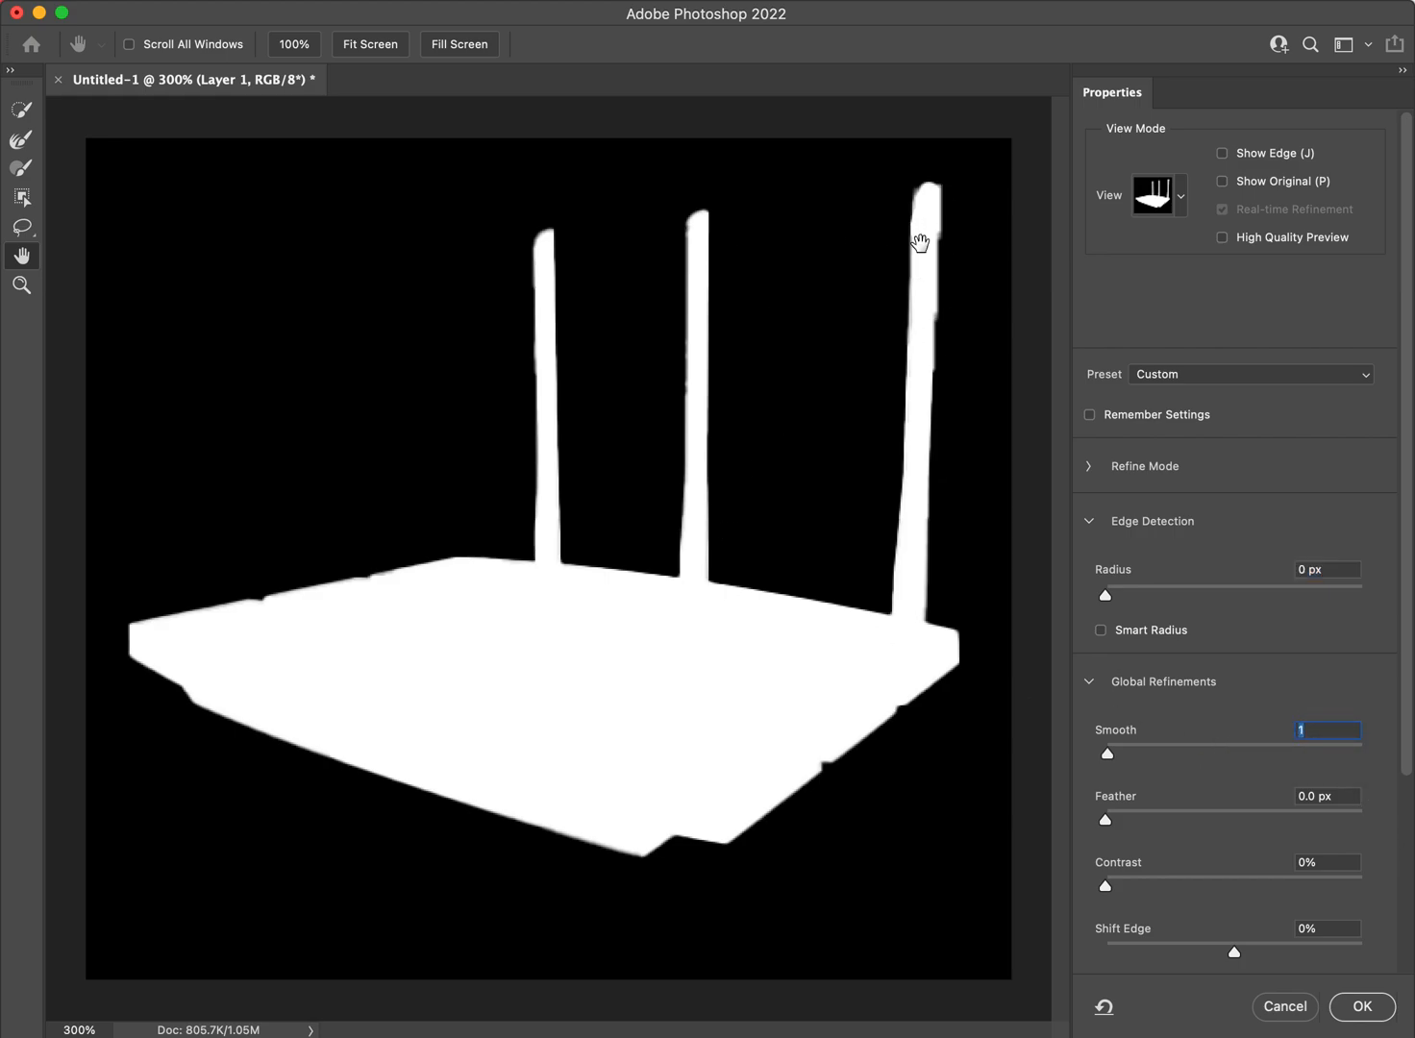
left_click(1362, 1007)
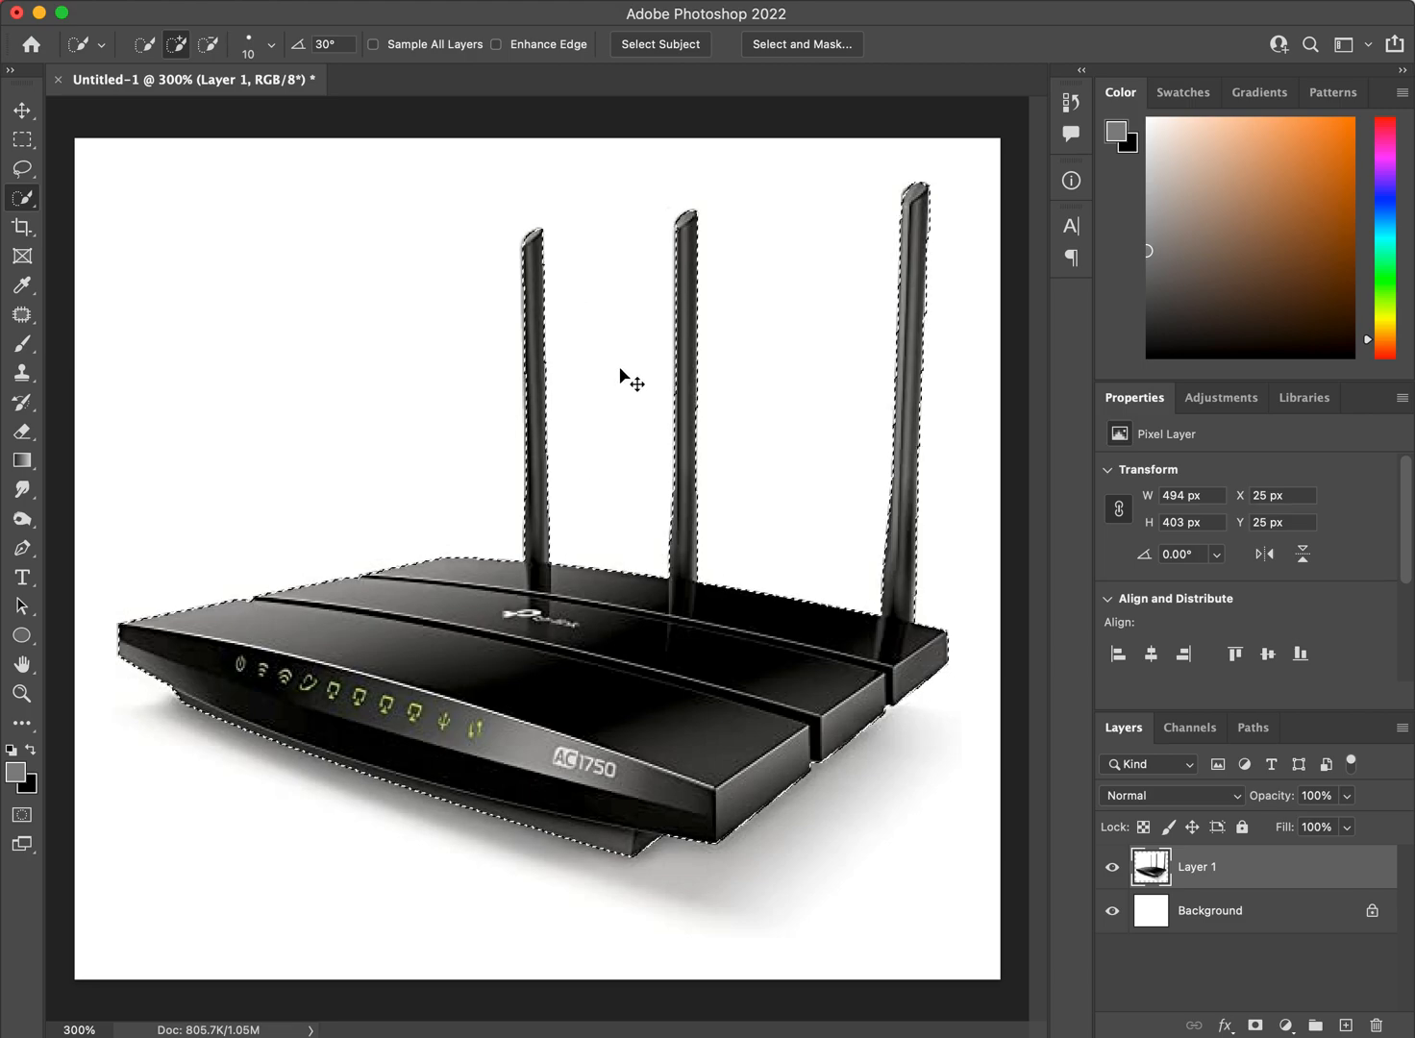
Copy the selected router to a new layer, hide that copy and the Background, and make Layer 1 the only visible, active layer.
key("super+j")
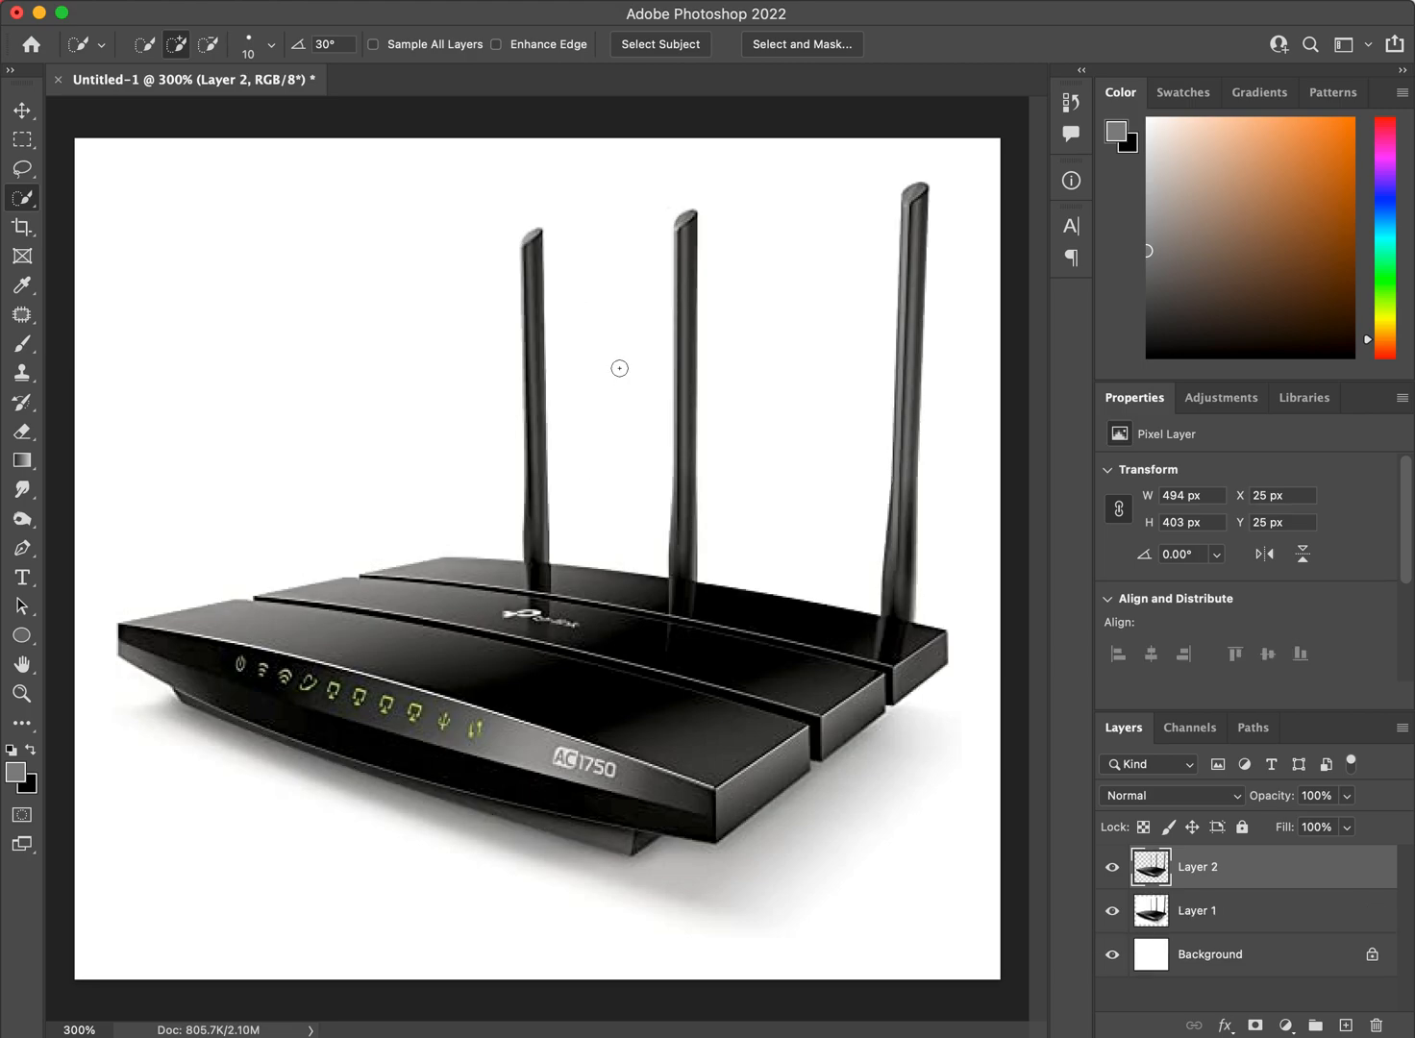
left_click_drag(1112, 910, 1113, 956)
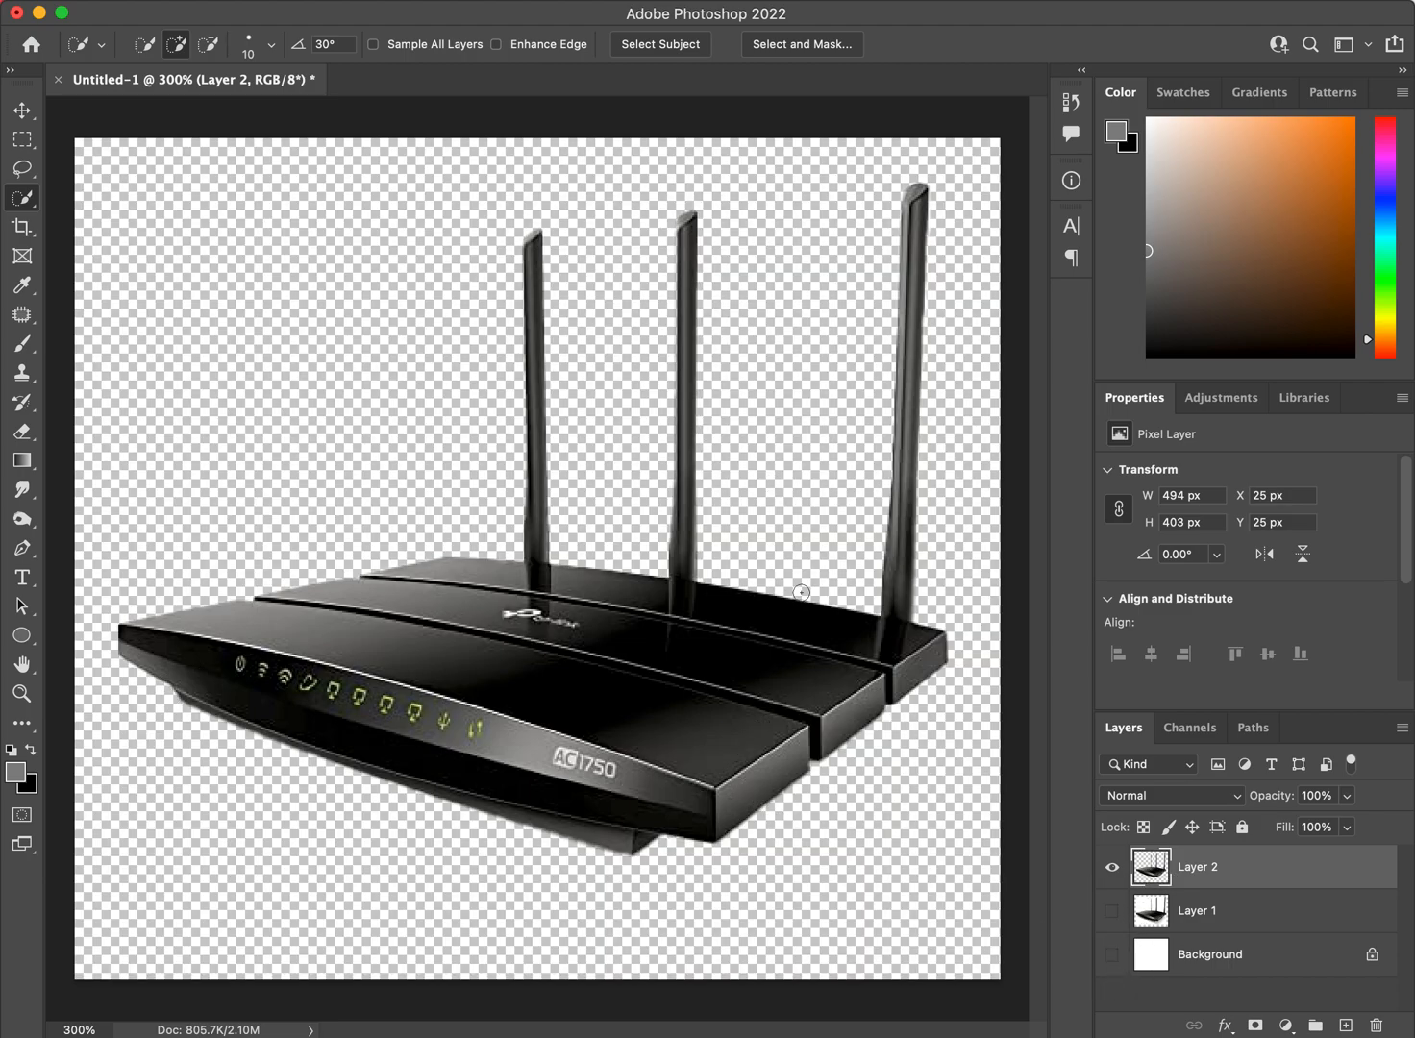
left_click(1112, 867)
left_click(1112, 911)
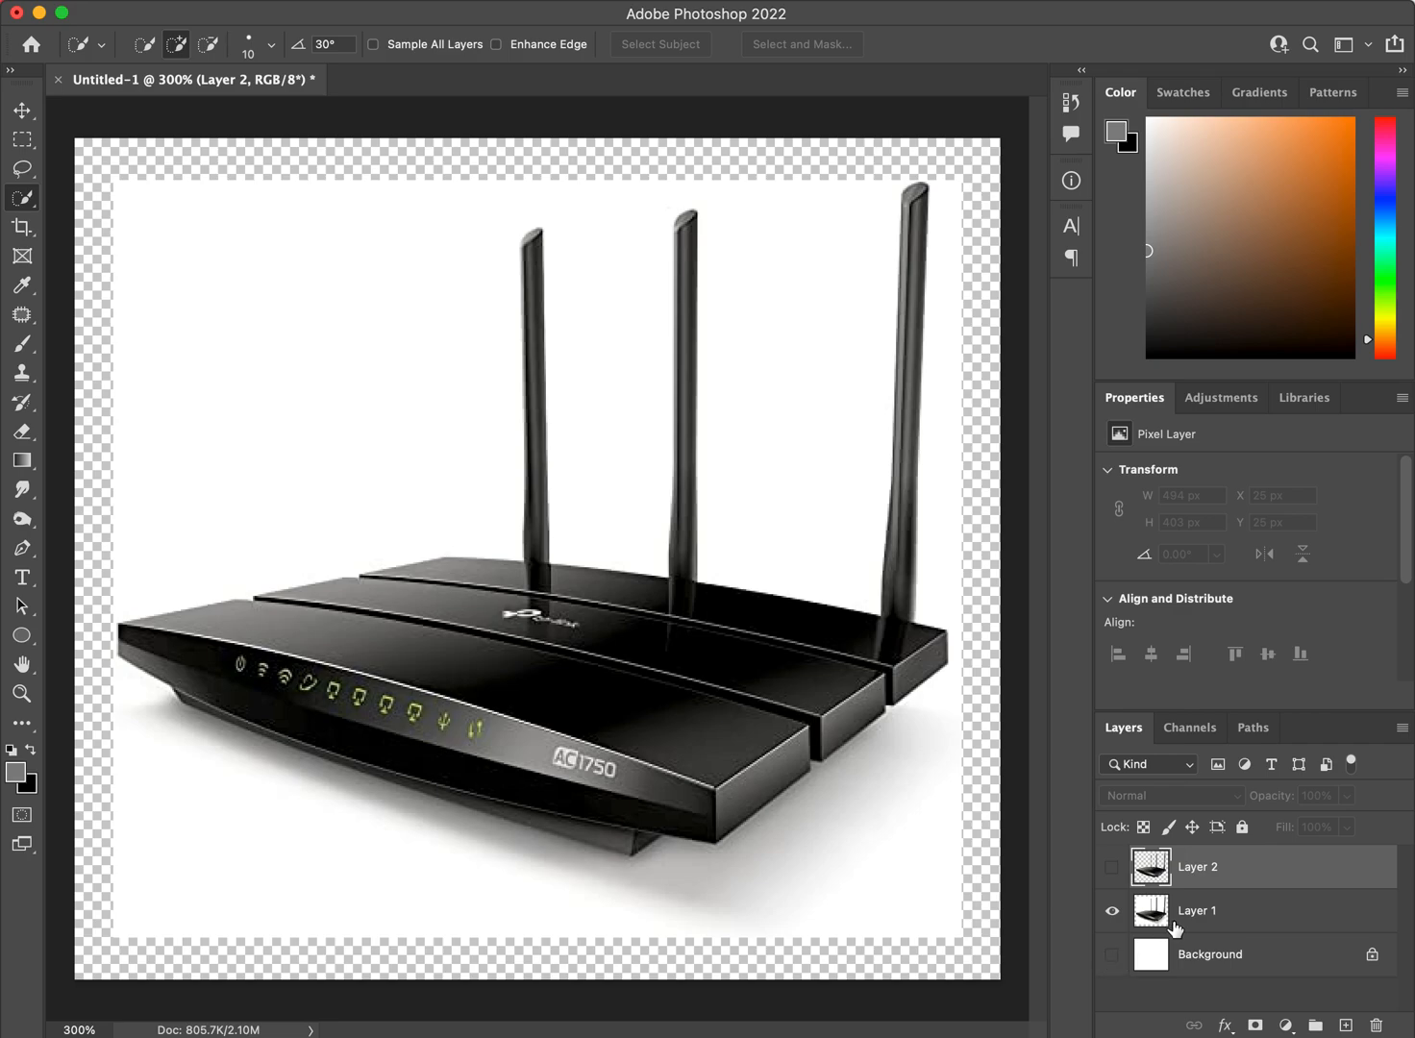
left_click(1211, 916)
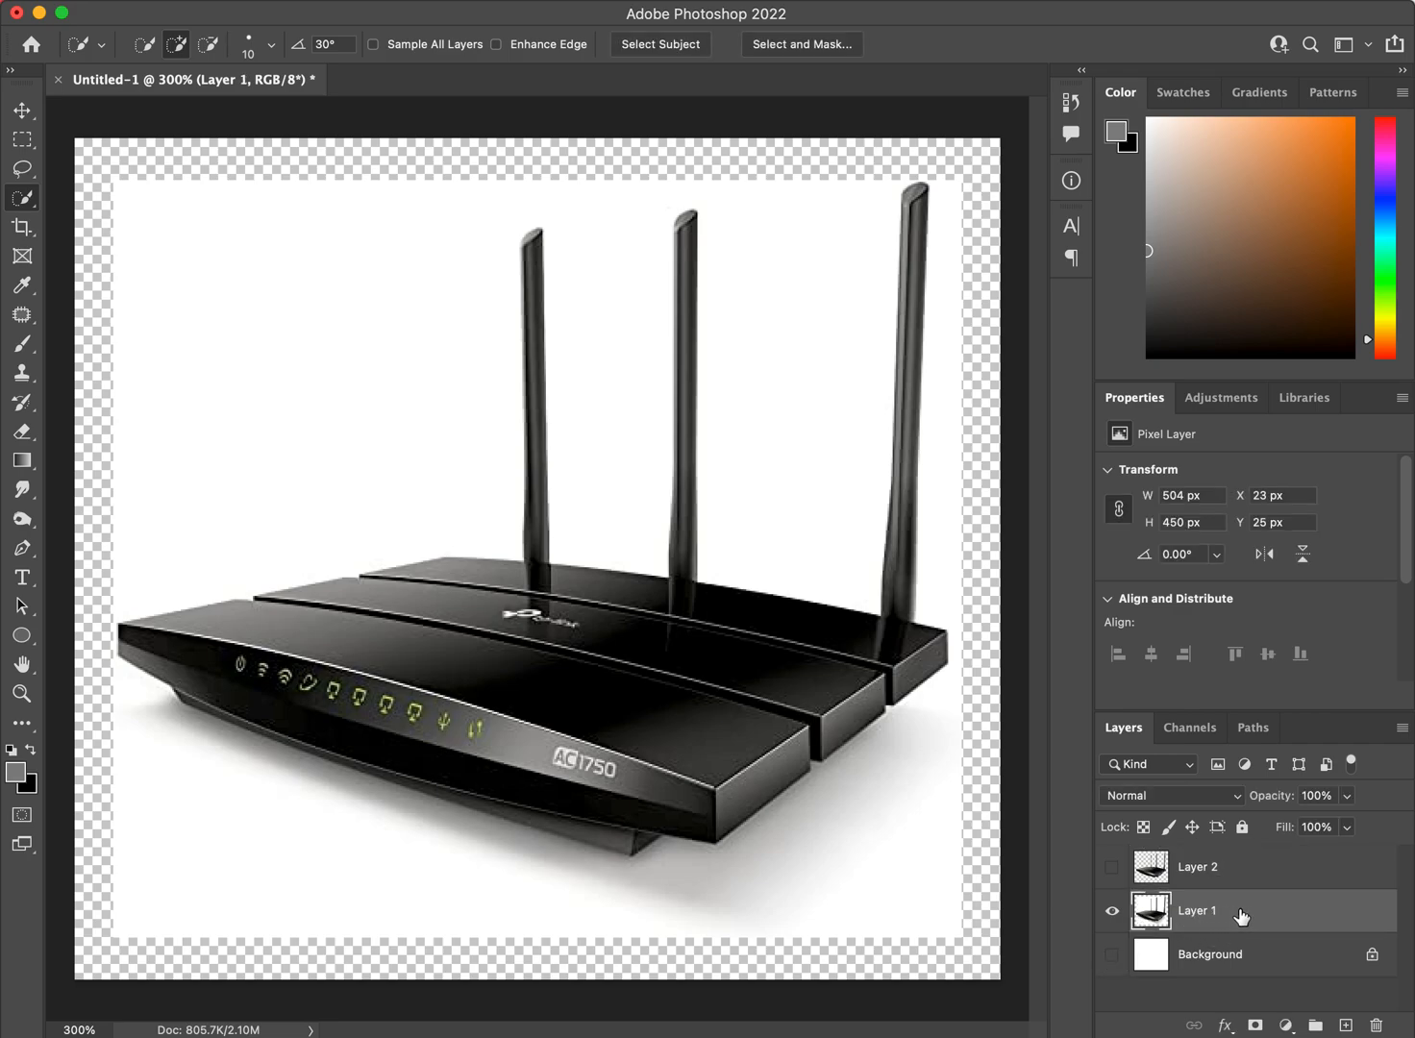
Load the composite RGB channel of Layer 1 as a selection and invert it.
left_click(1191, 730)
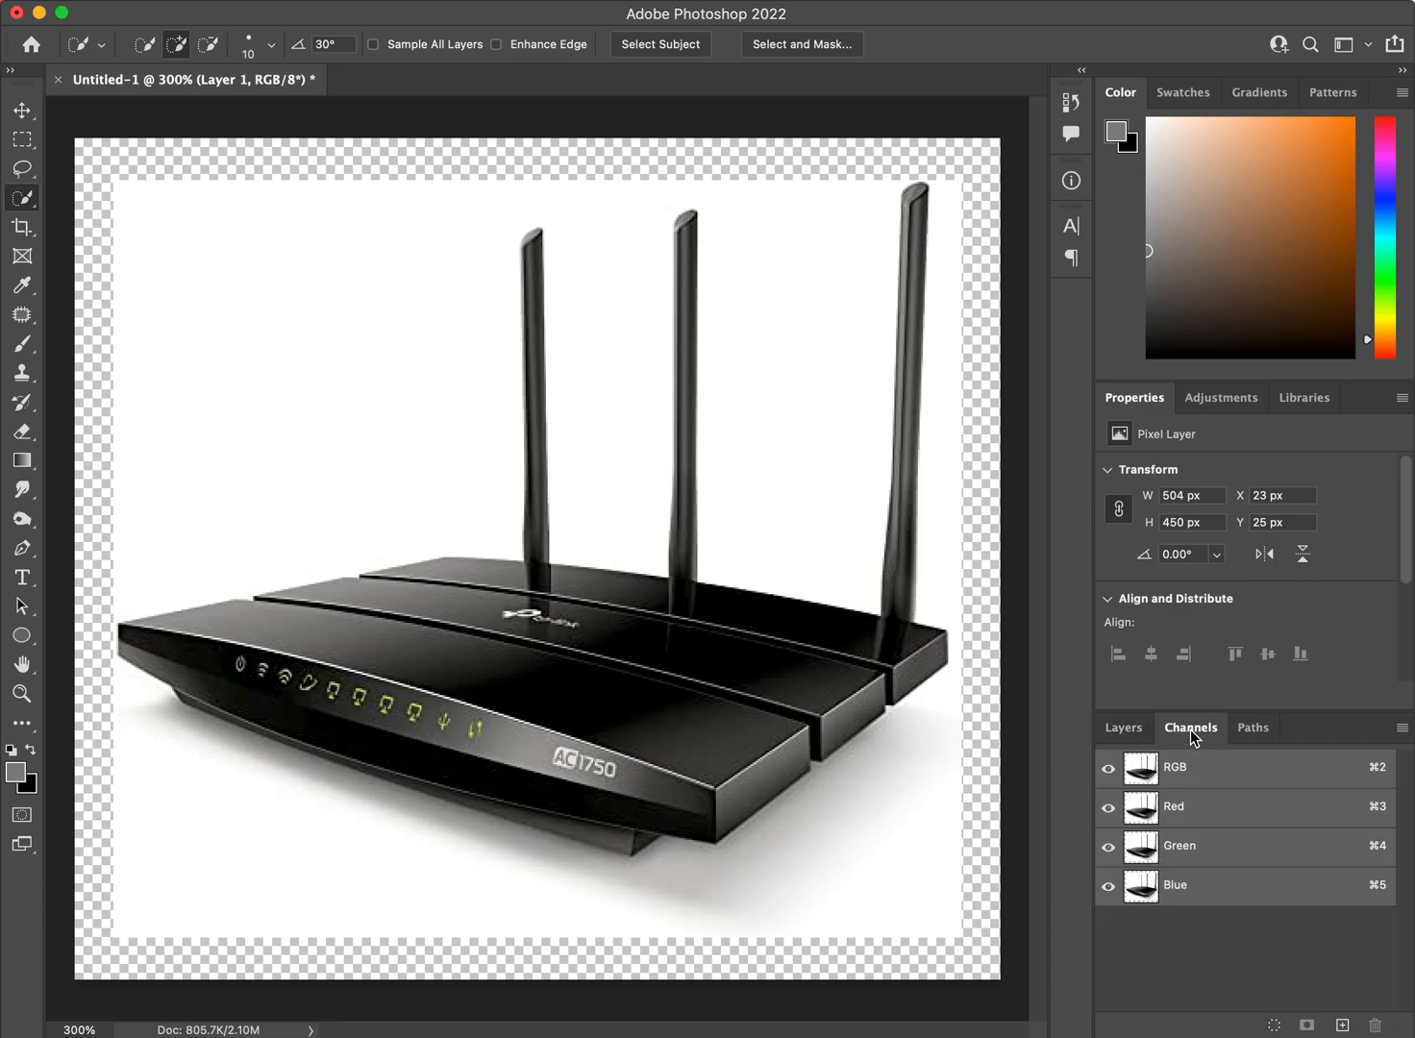
left_click(1140, 775, "super")
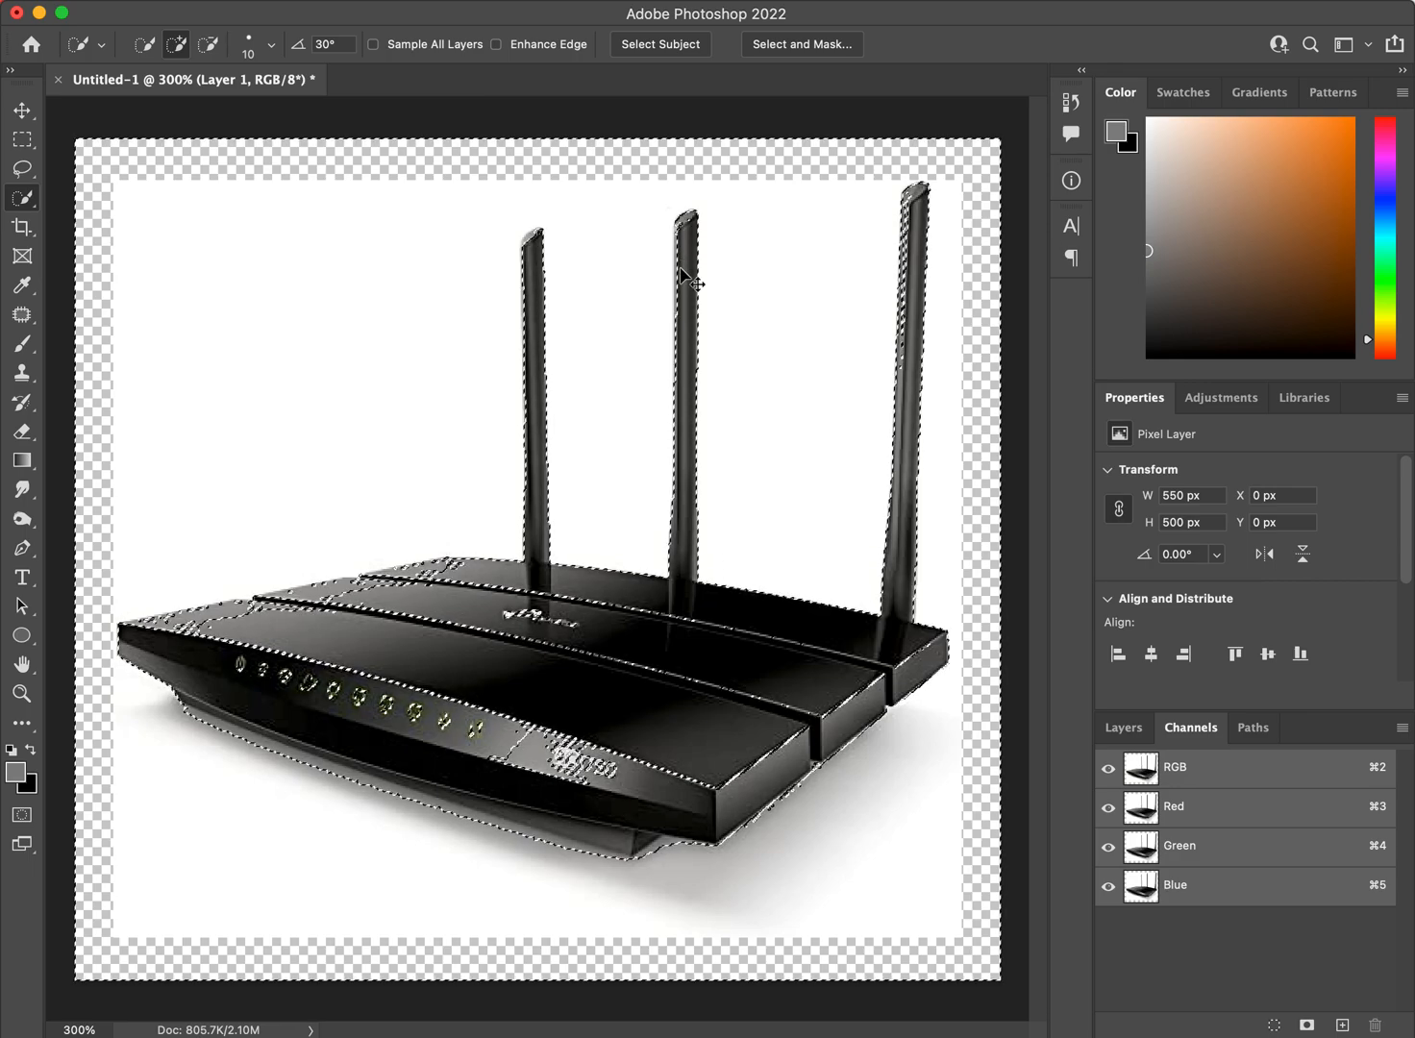
key("super+shift+i")
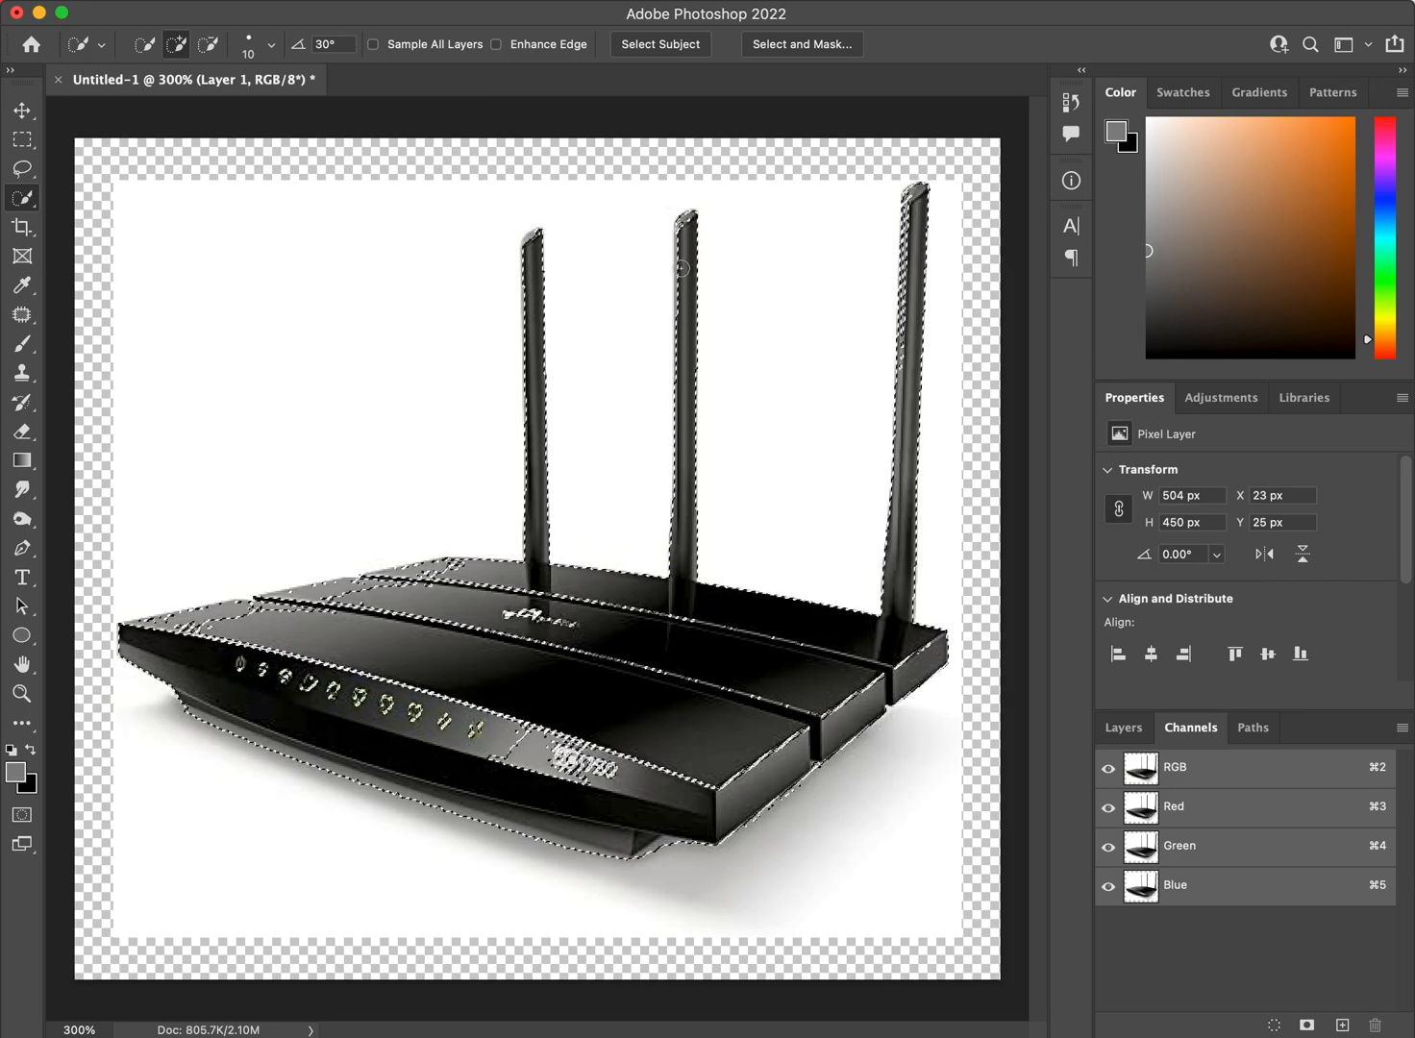
left_click(458, 0)
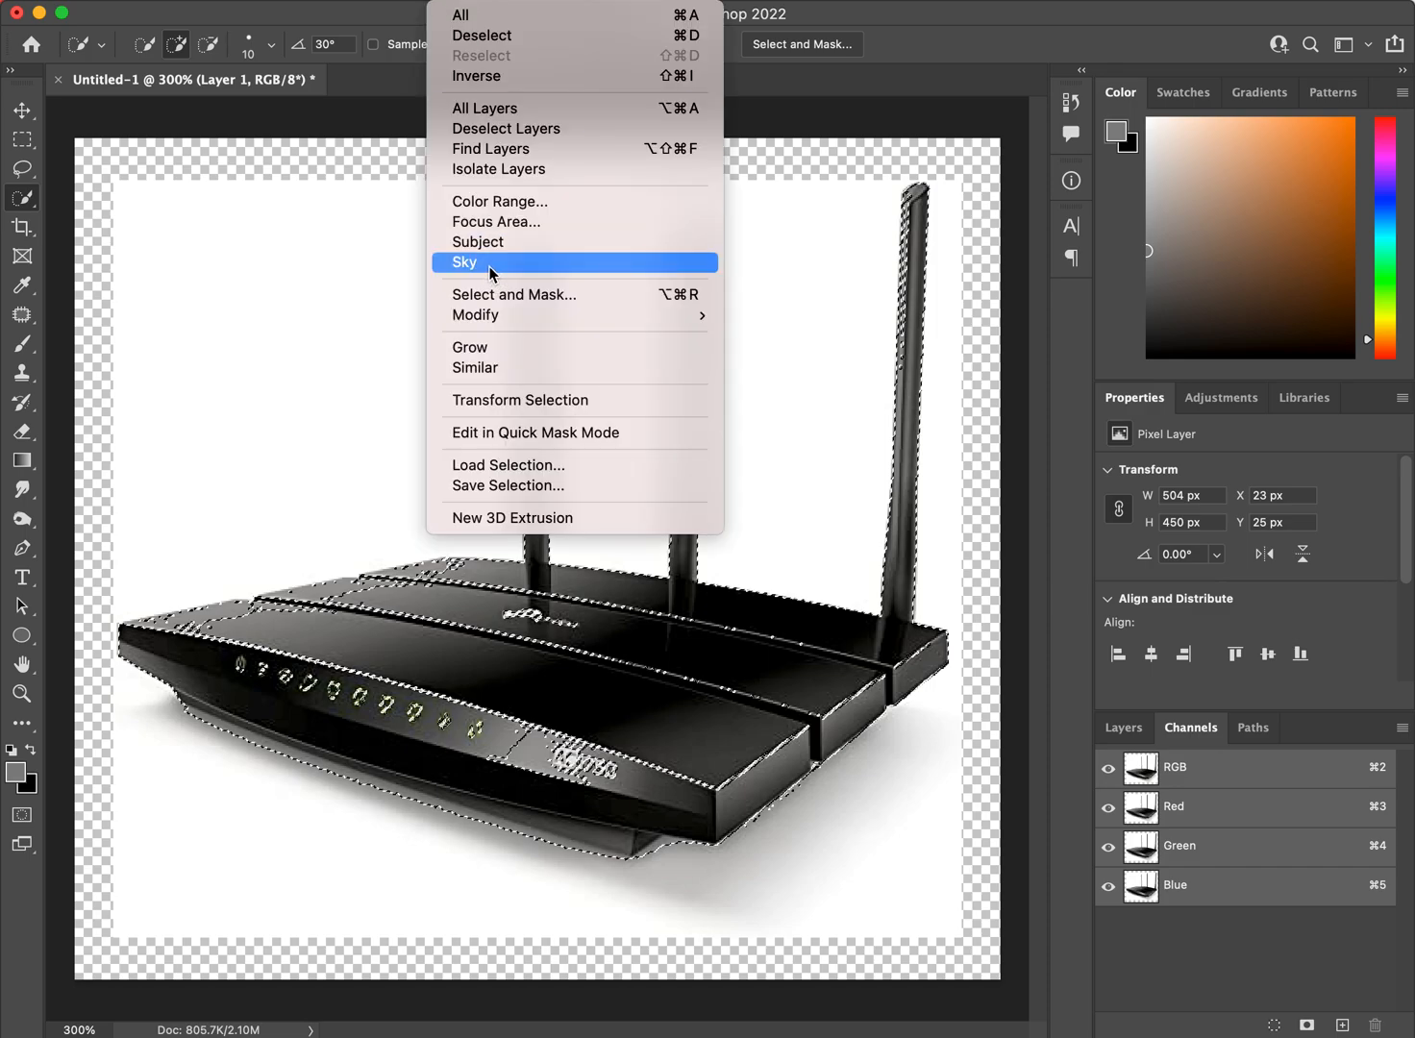
left_click(577, 85)
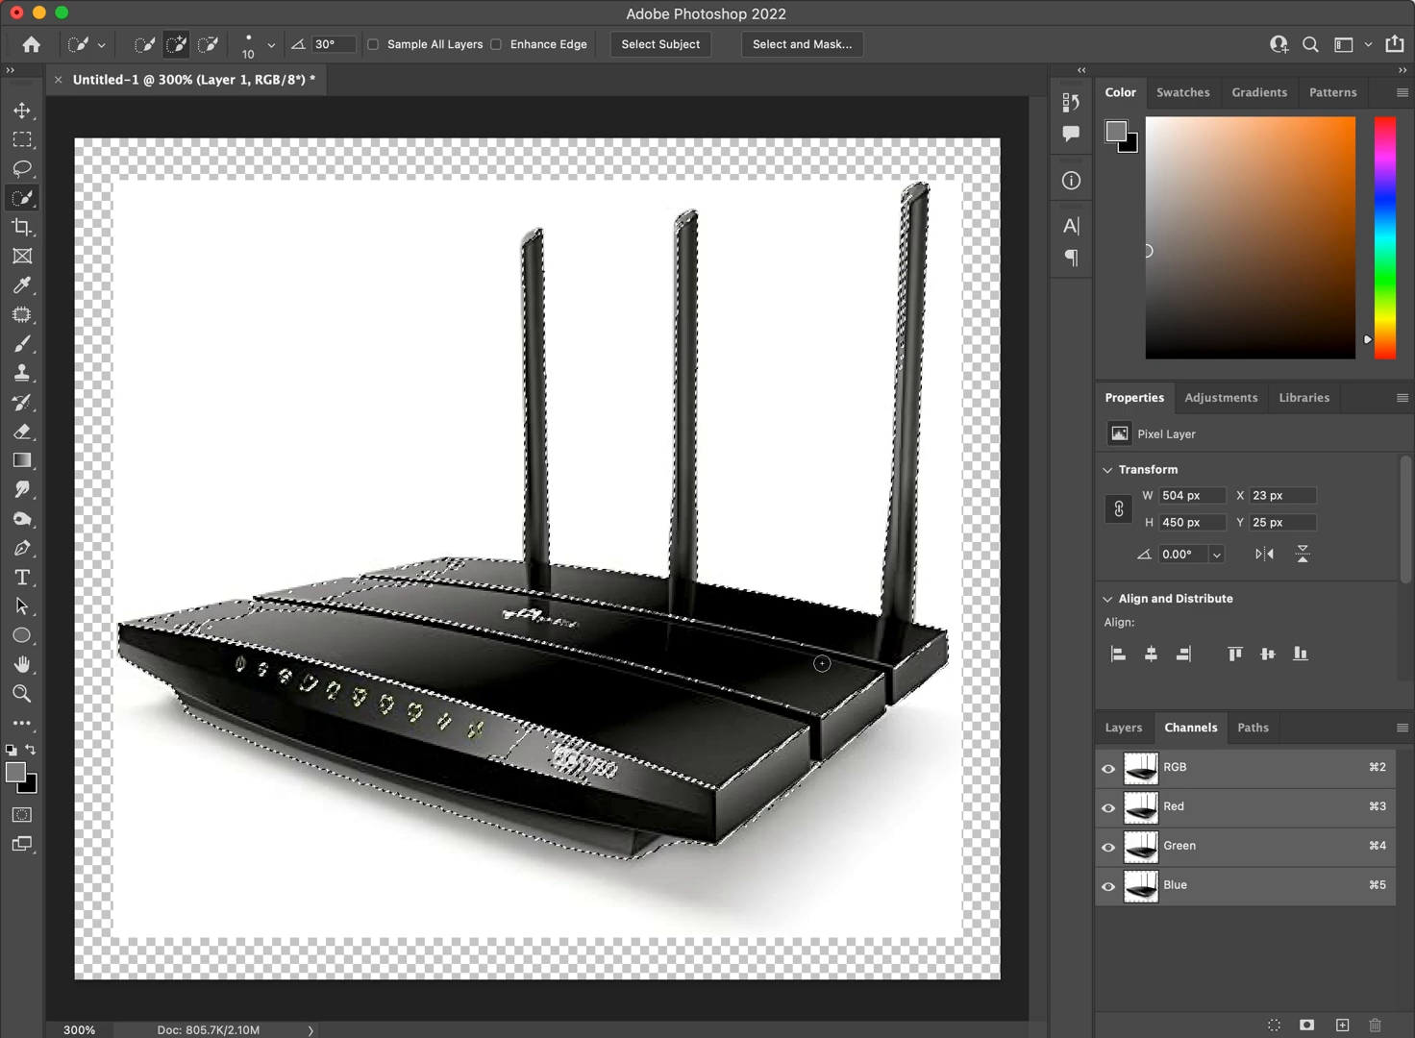
Add an empty layer above Layer 1 and hide Layer 1.
left_click(1123, 728)
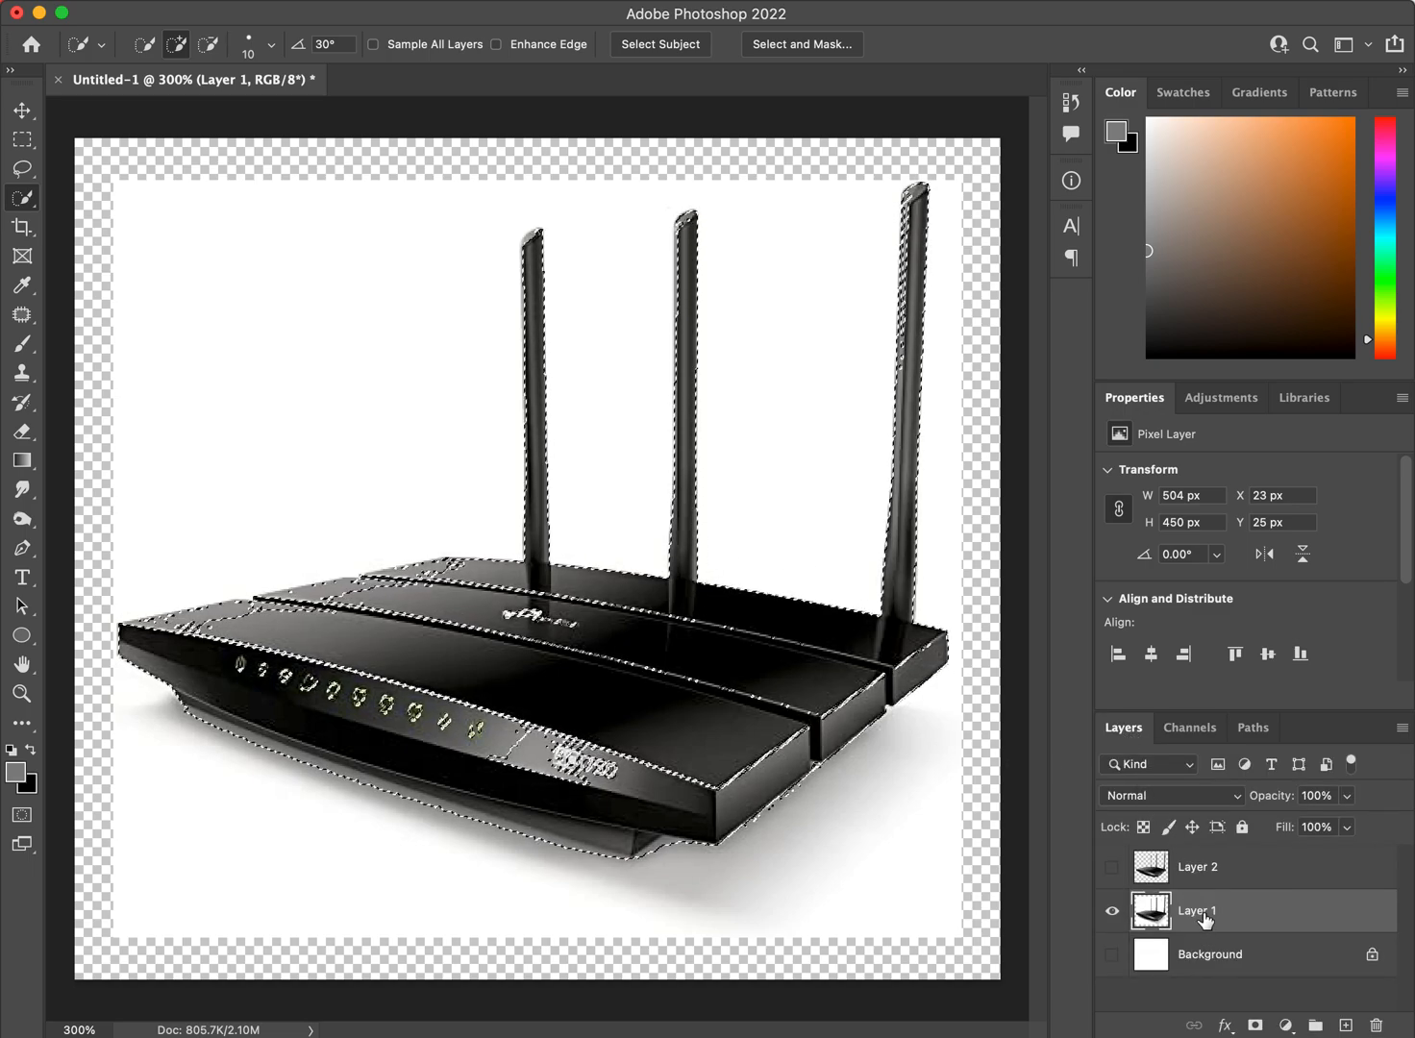
left_click(1345, 1025)
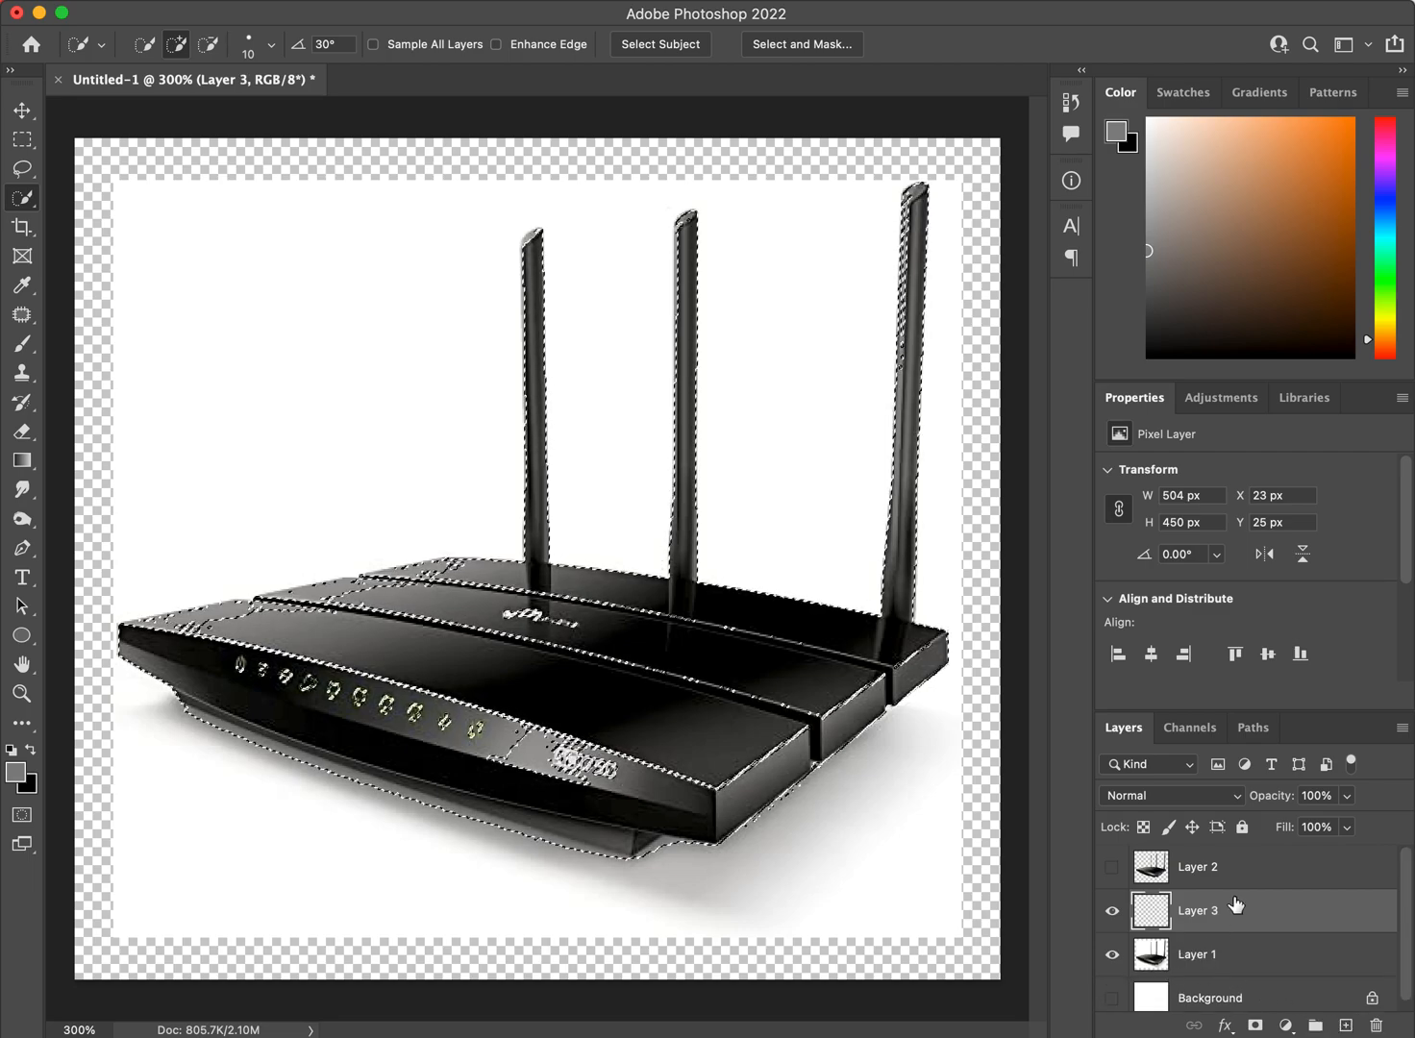
left_click(1113, 954)
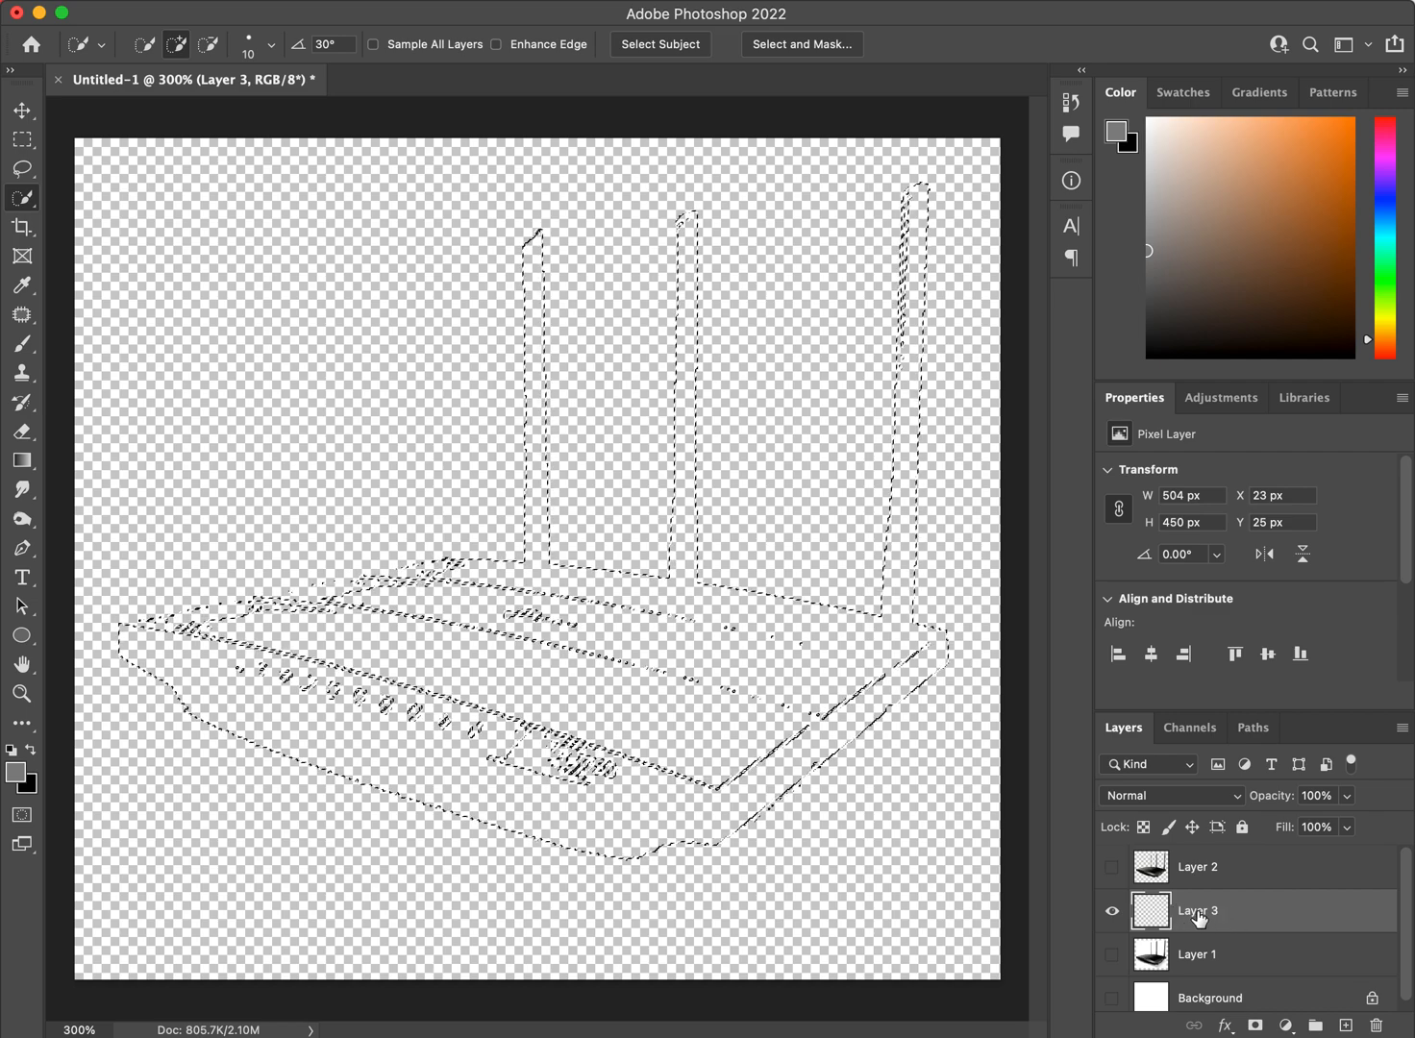
Reset to the default black and white colors and fill the selection on Layer 3 with the foreground color in Normal mode at 100% opacity.
key("d")
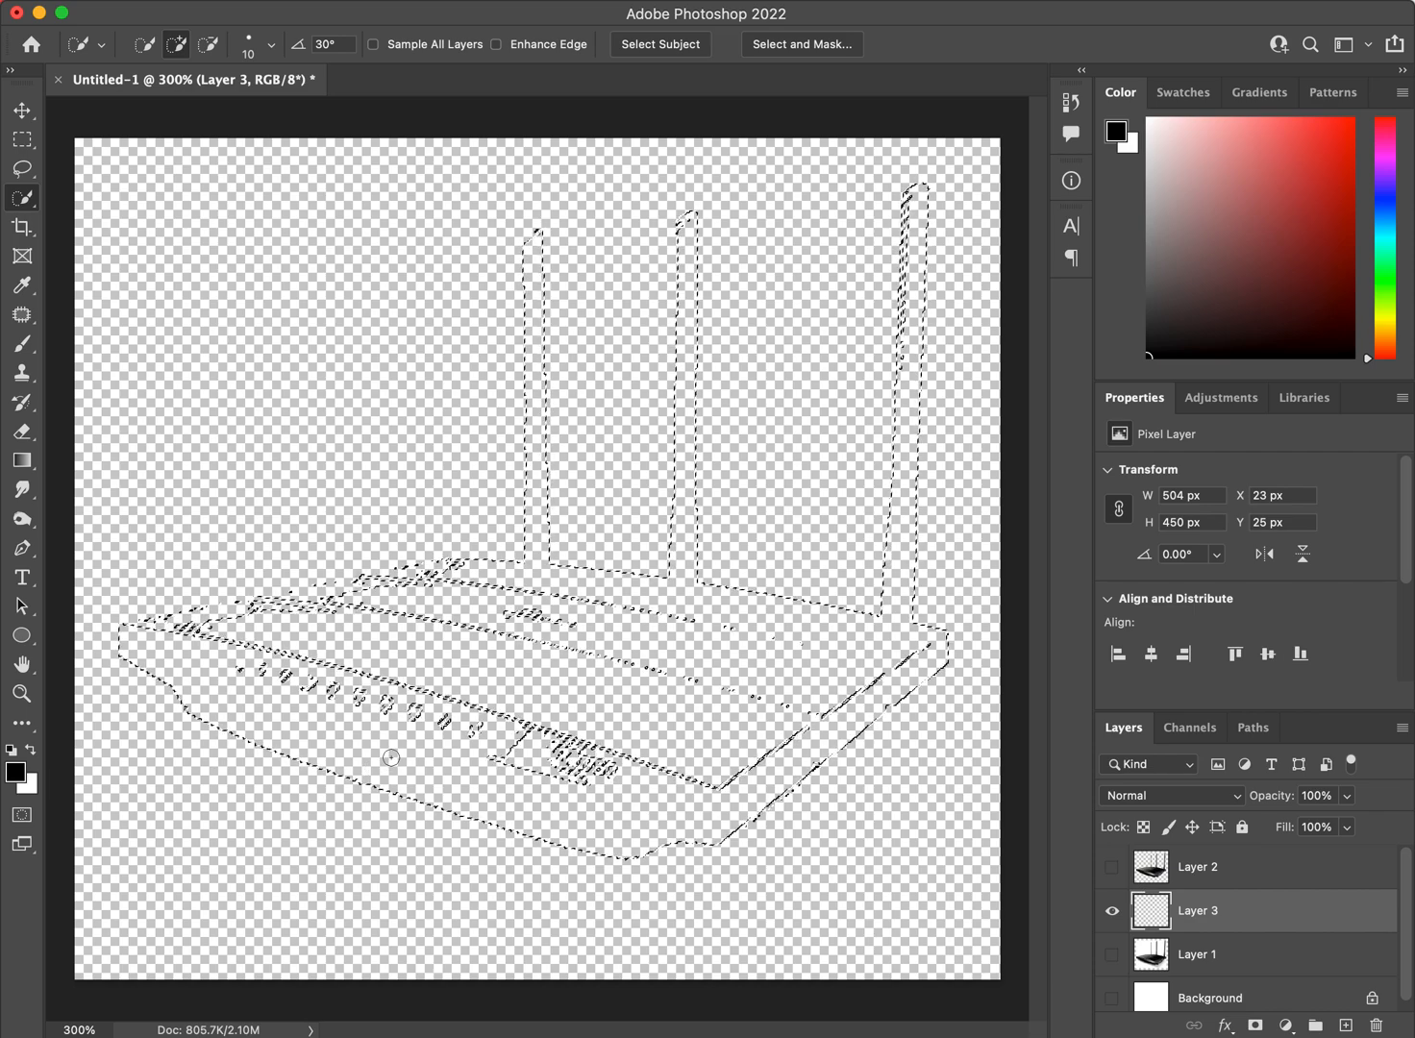
key("i")
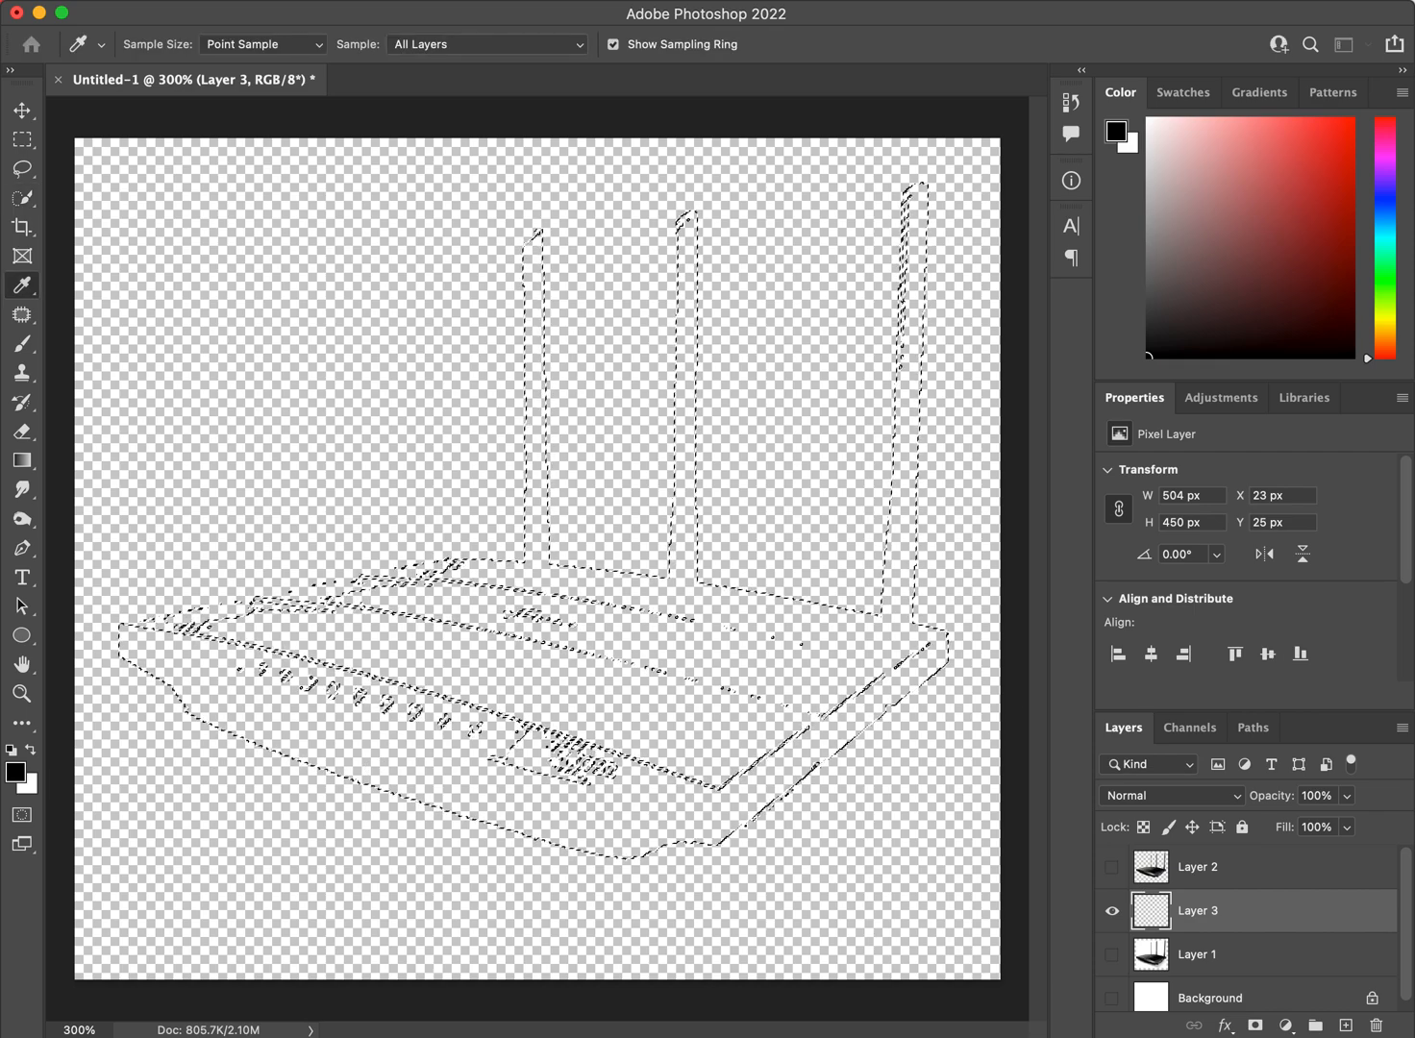
key("shift+BackSpace")
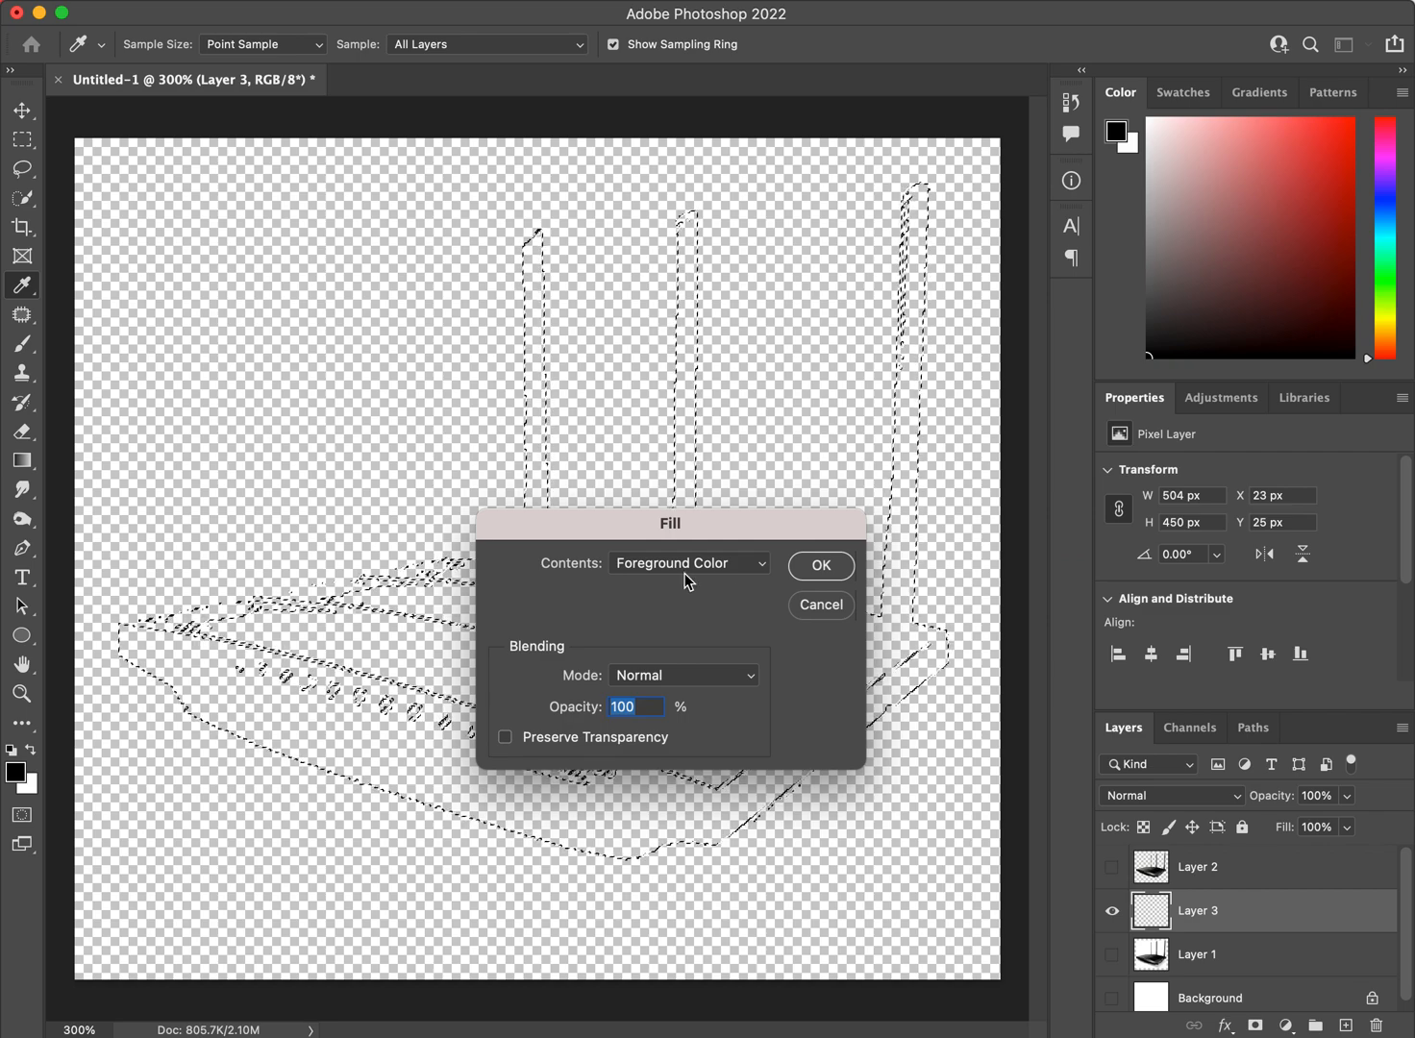
left_click(522, 1)
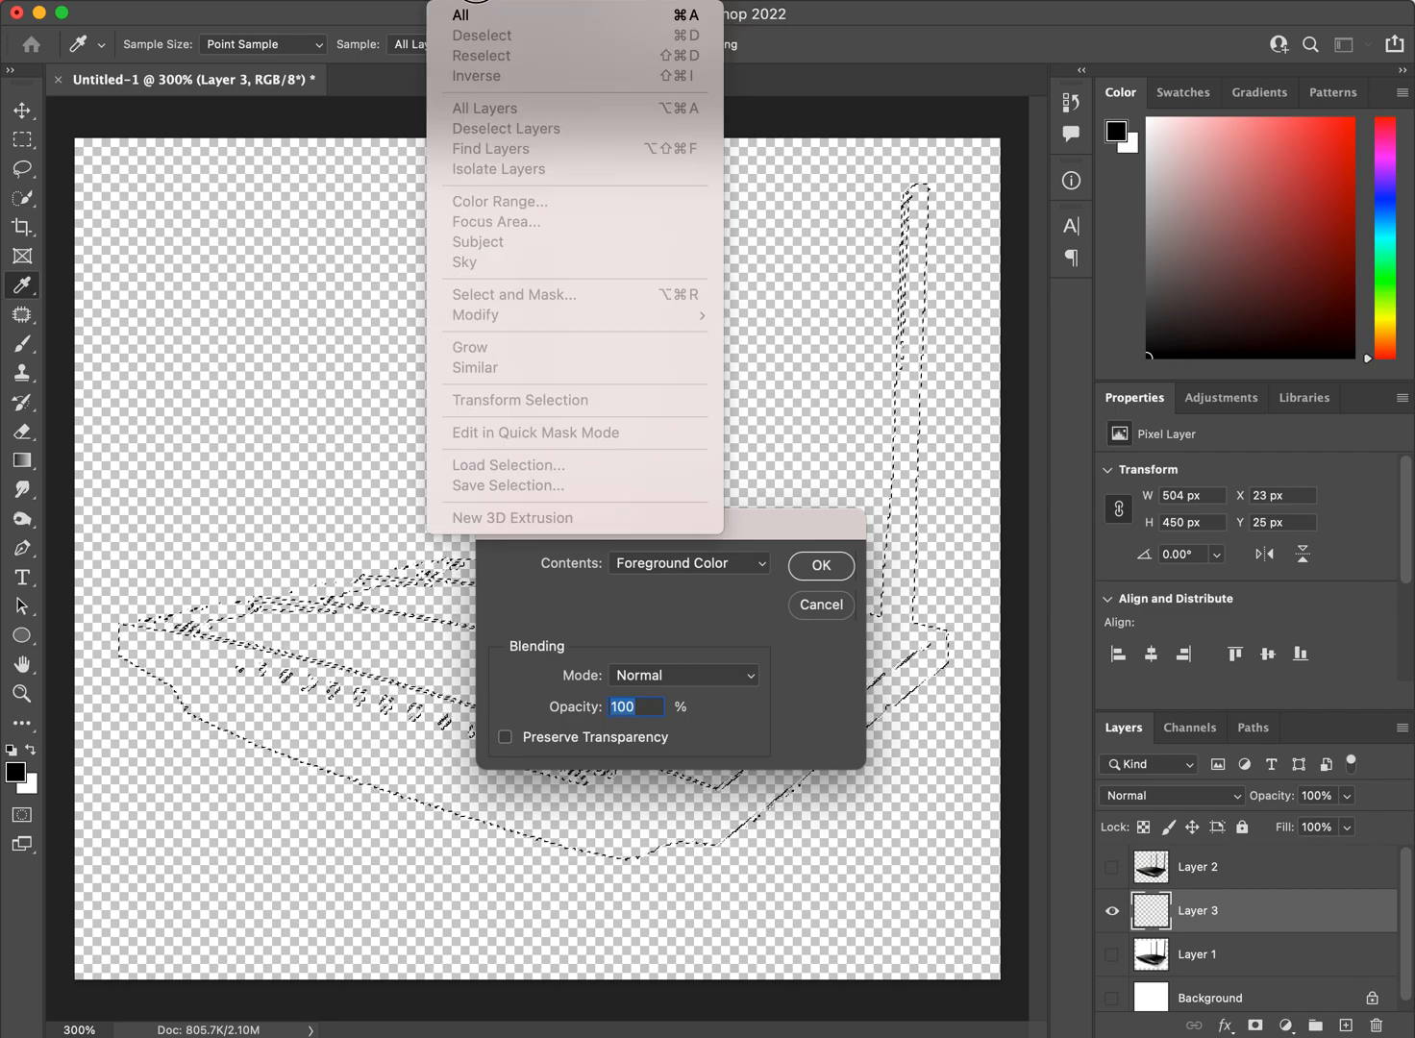
mouse_move(216, 1)
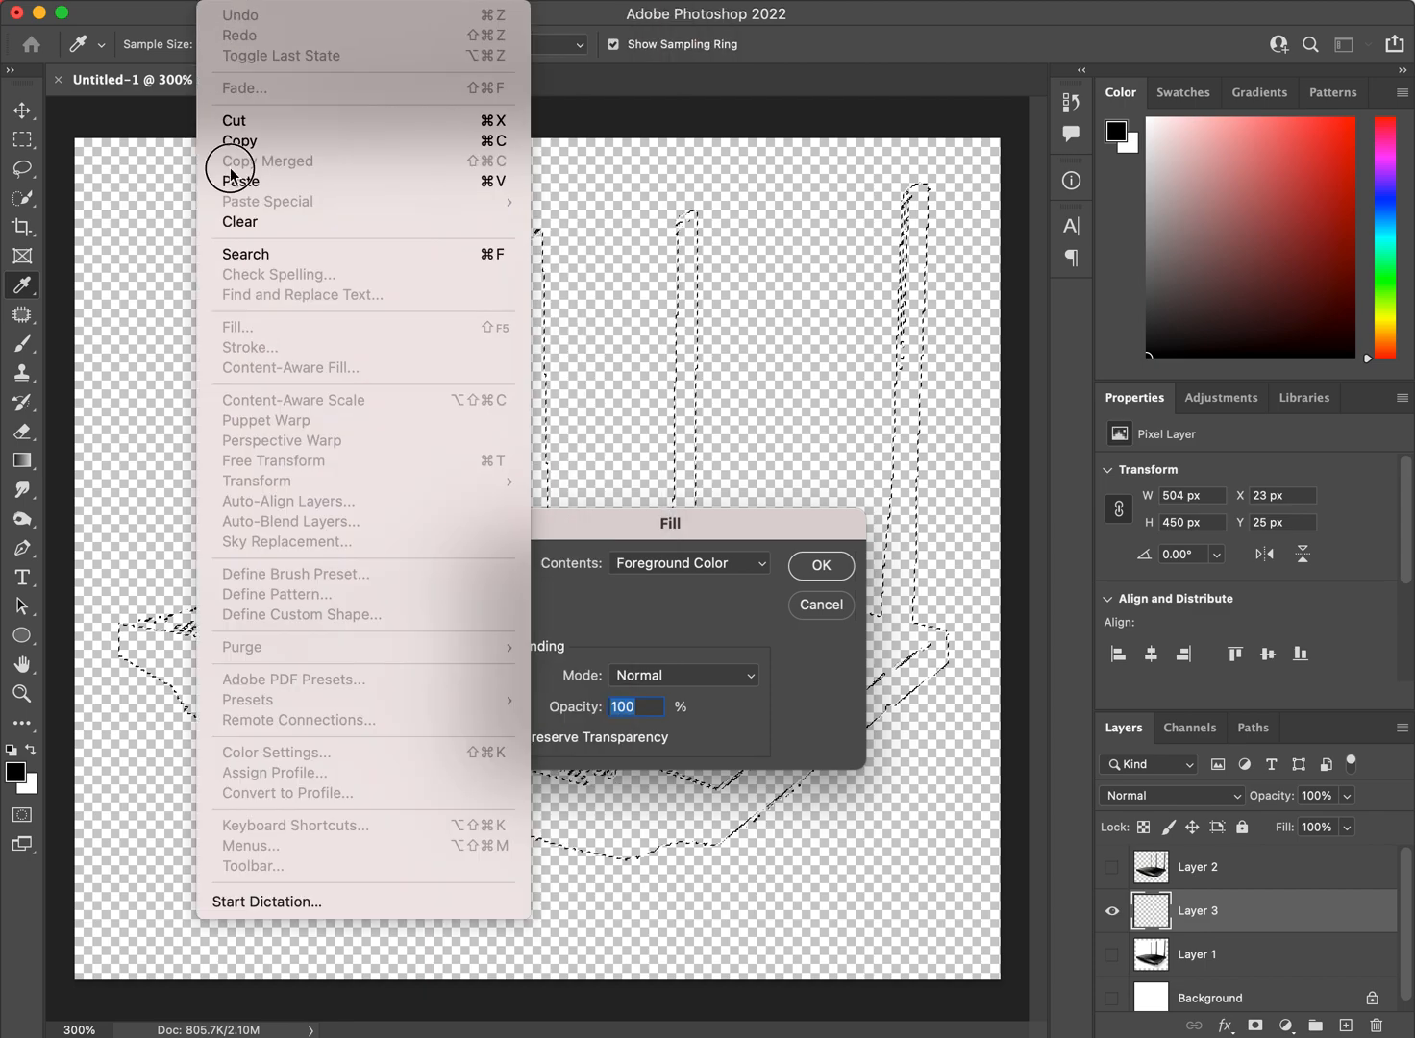
left_click_drag(503, 327, 264, 1)
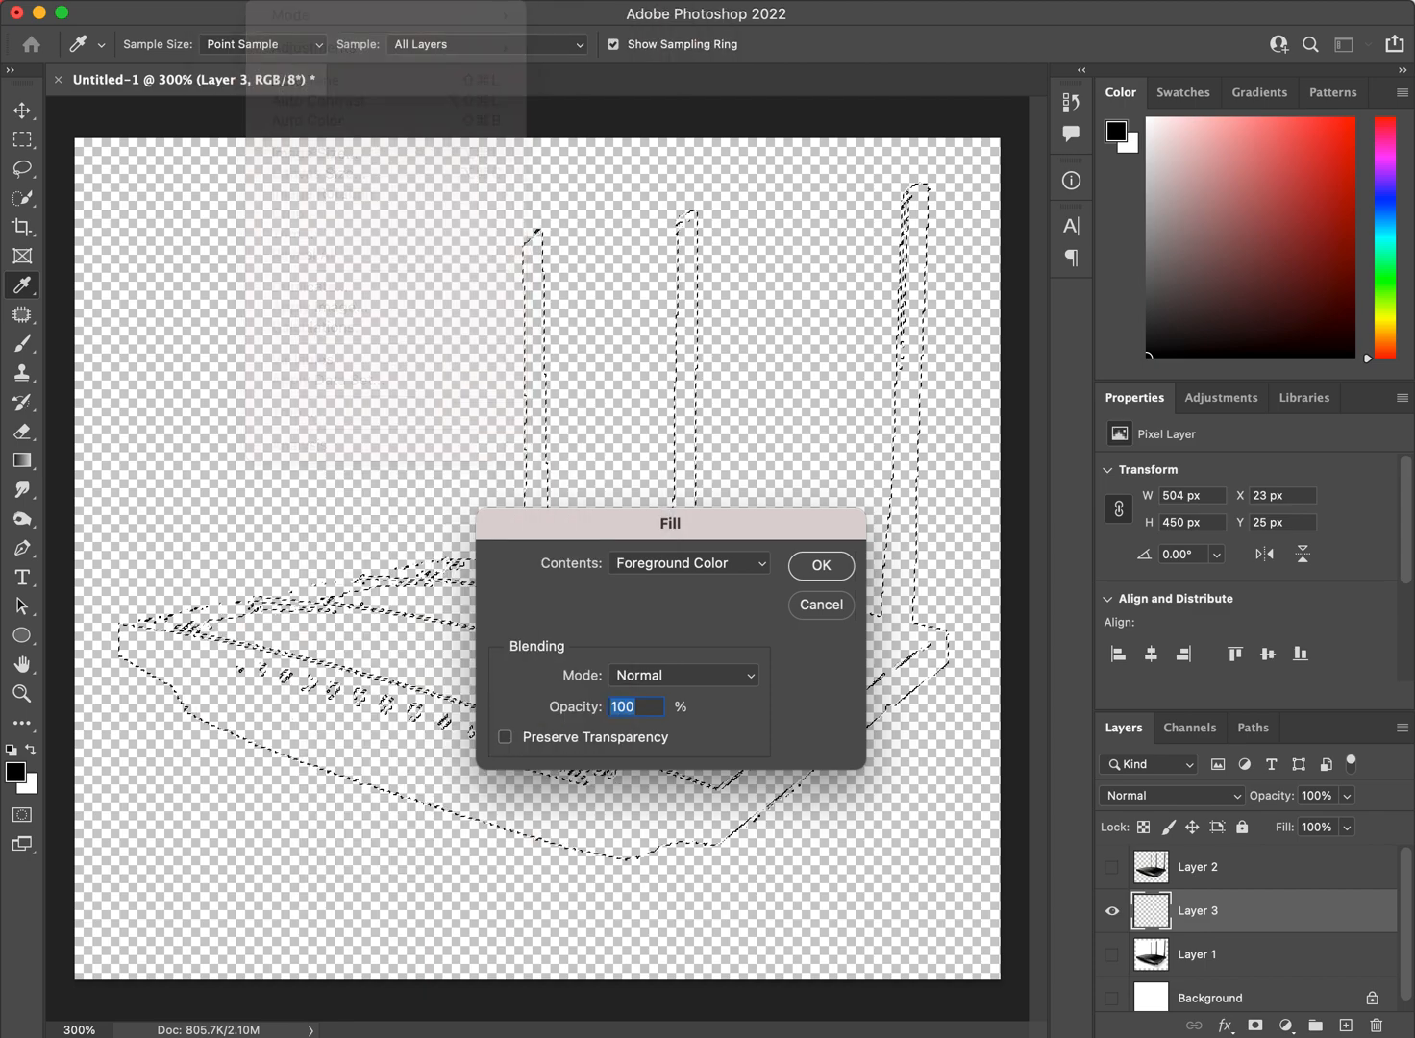
left_click(688, 569)
left_click(697, 568)
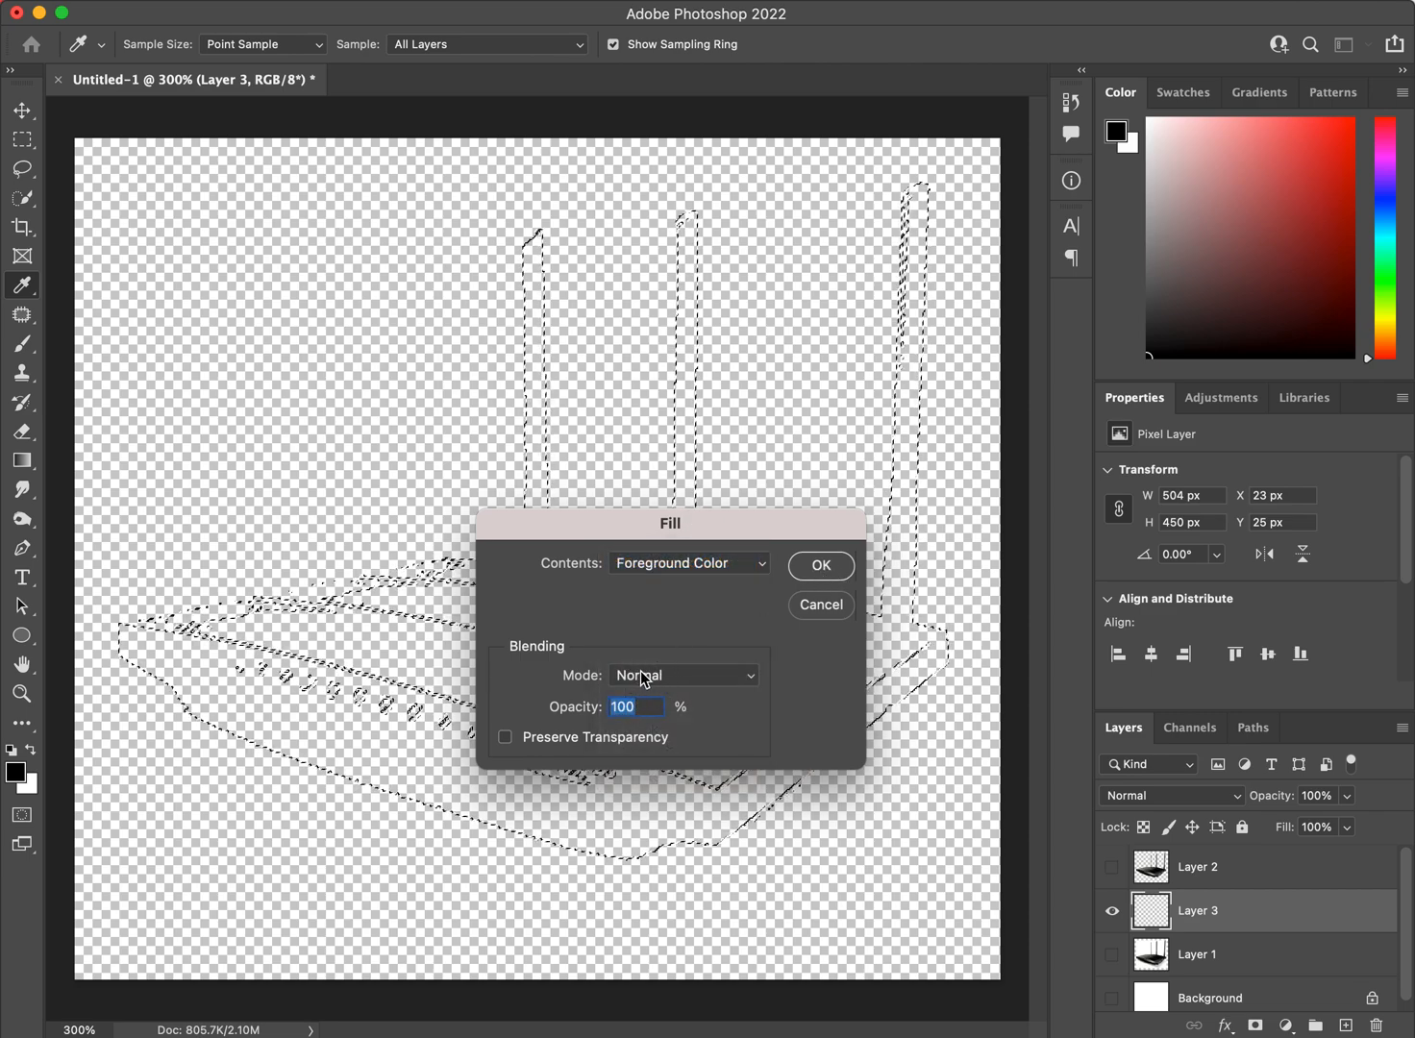
left_click(819, 567)
key("w")
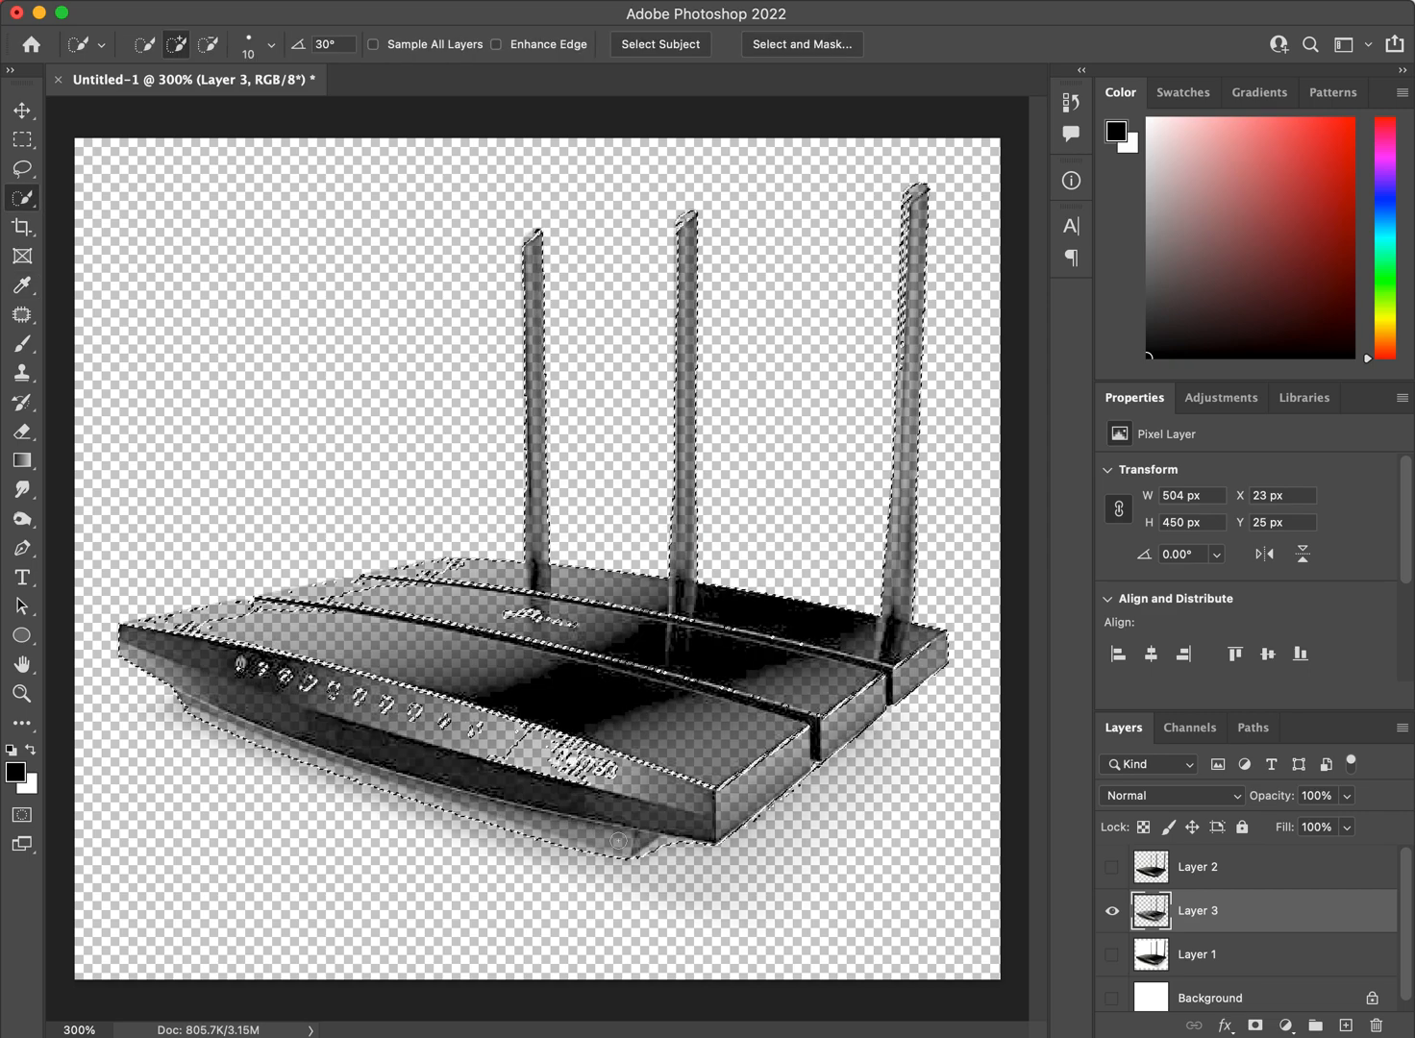
Show Layer 2 together with Layer 3, clear the selection, and briefly check the cutout against the white Background.
left_click(1112, 867)
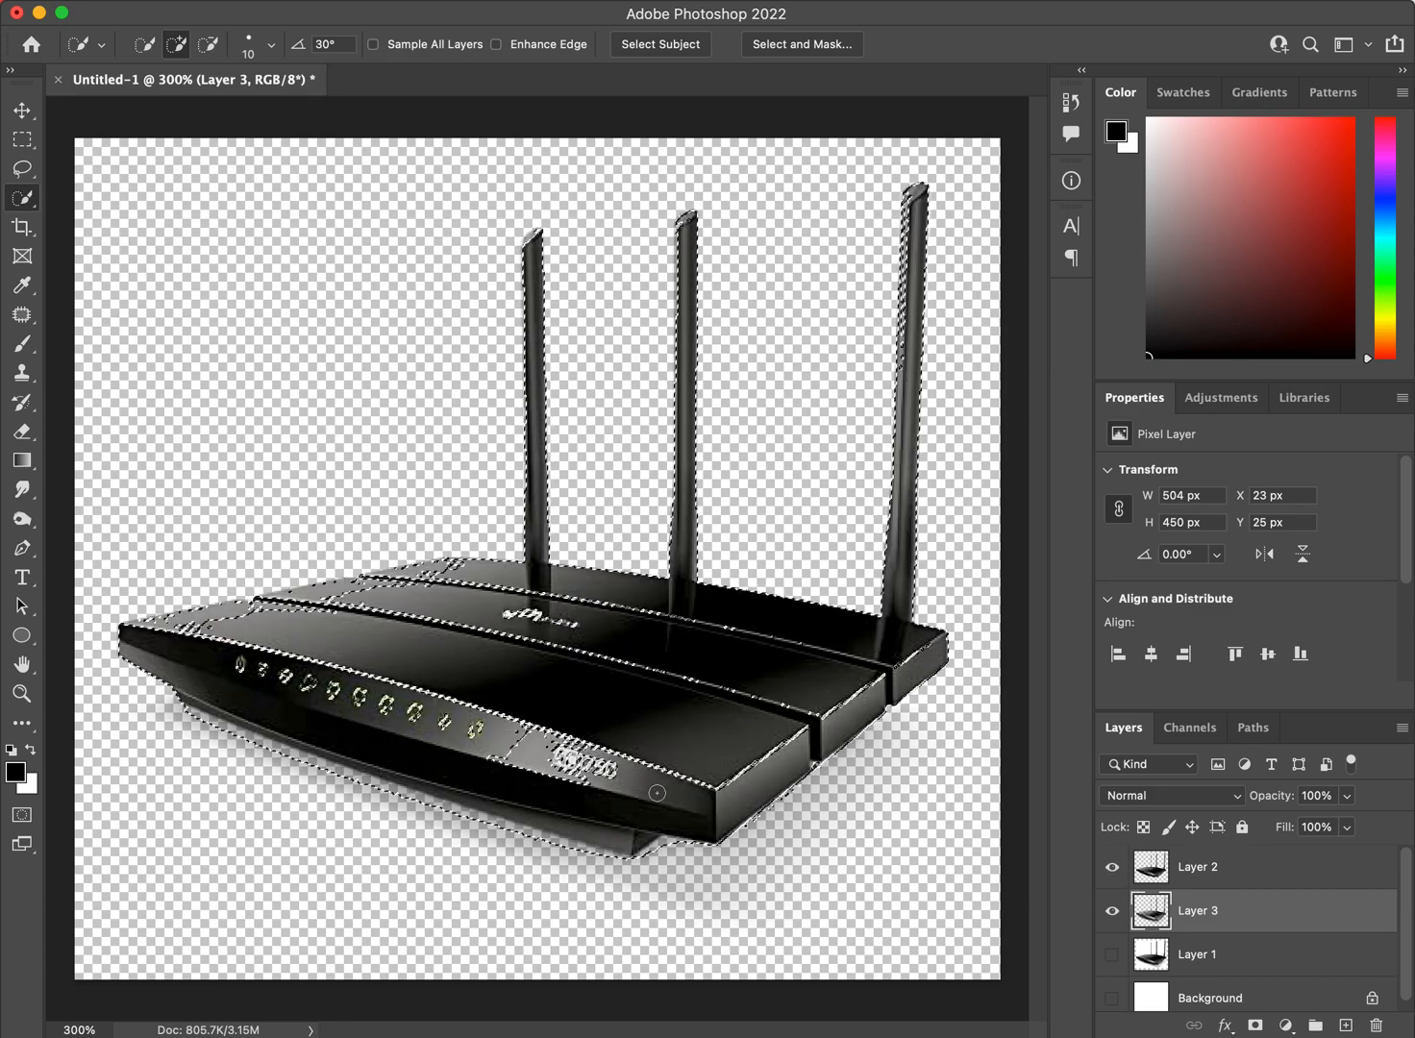
key("super+d")
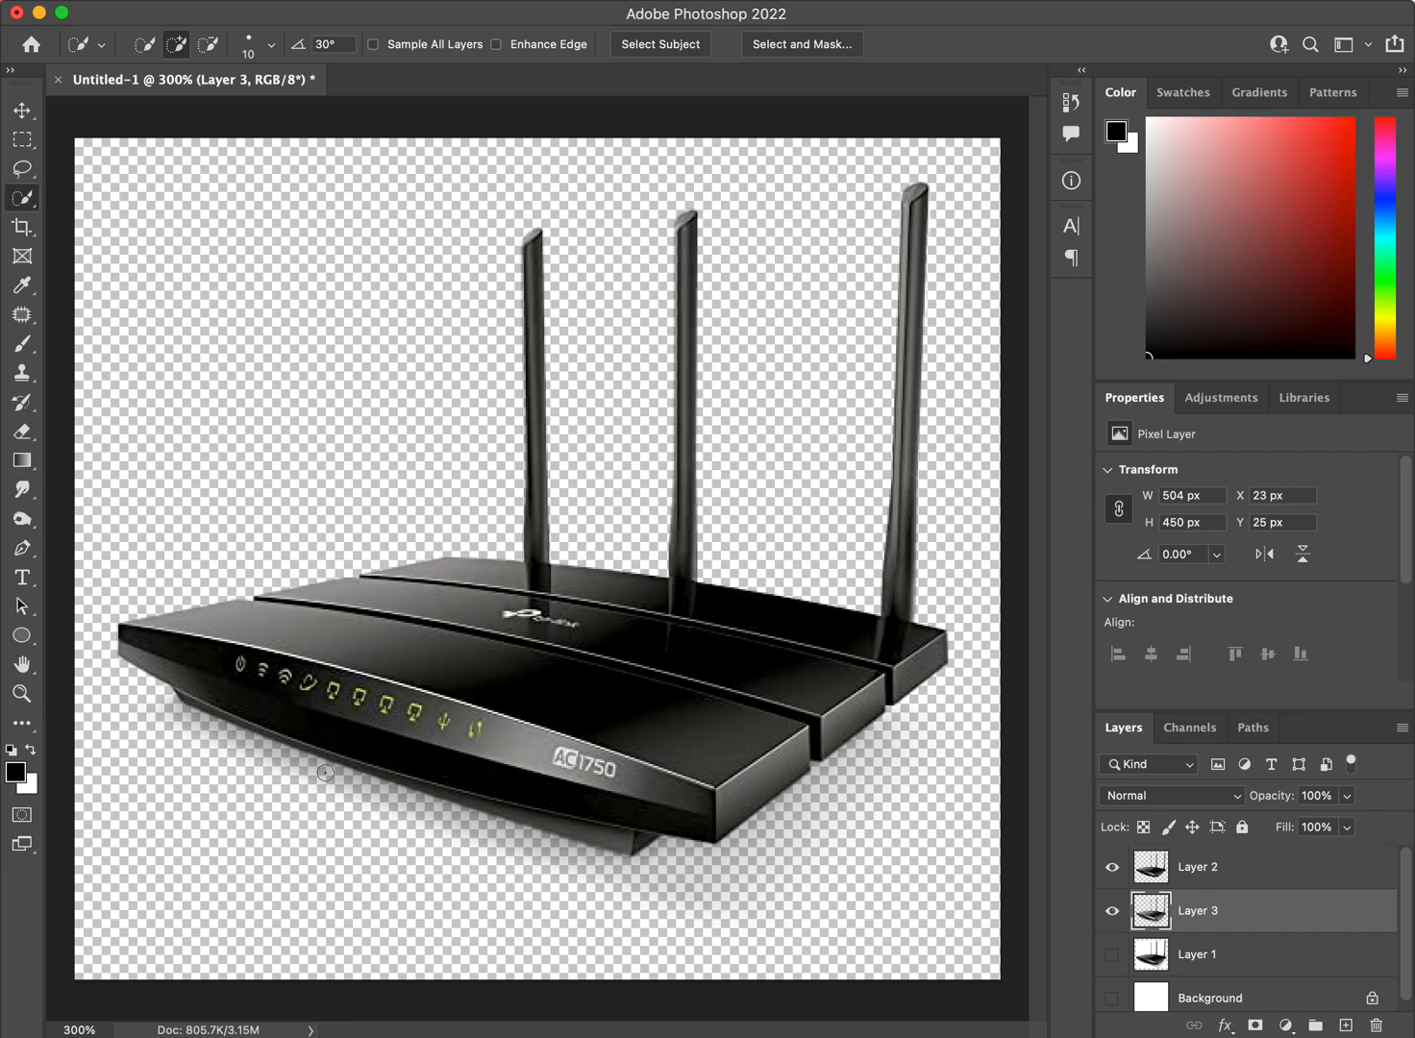
left_click(1112, 998)
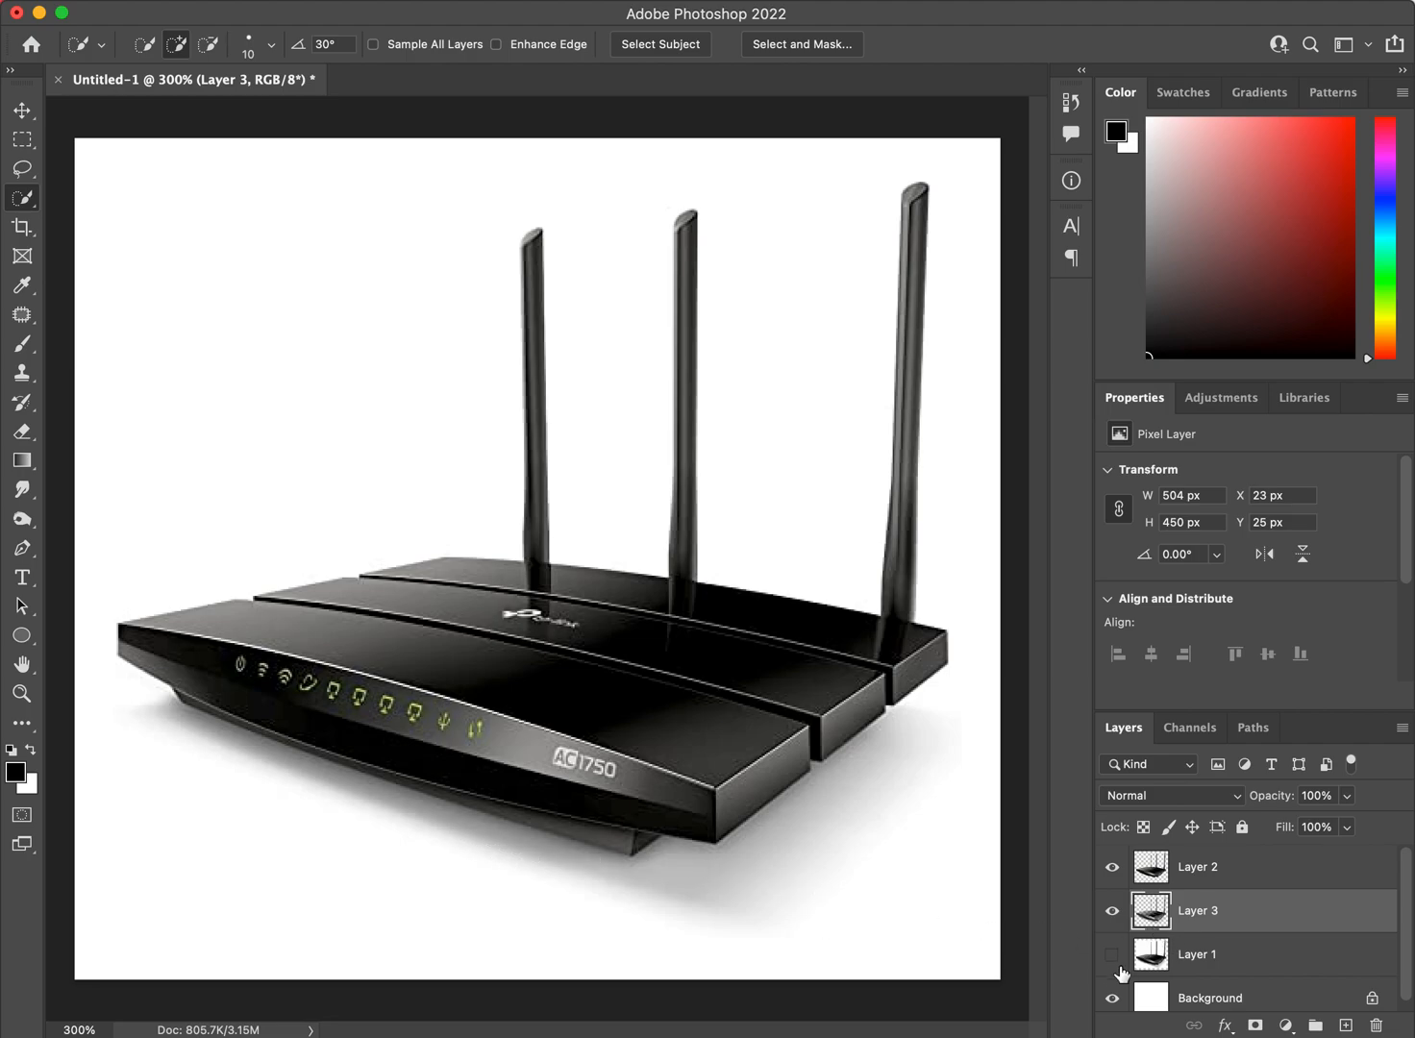
left_click(1113, 998)
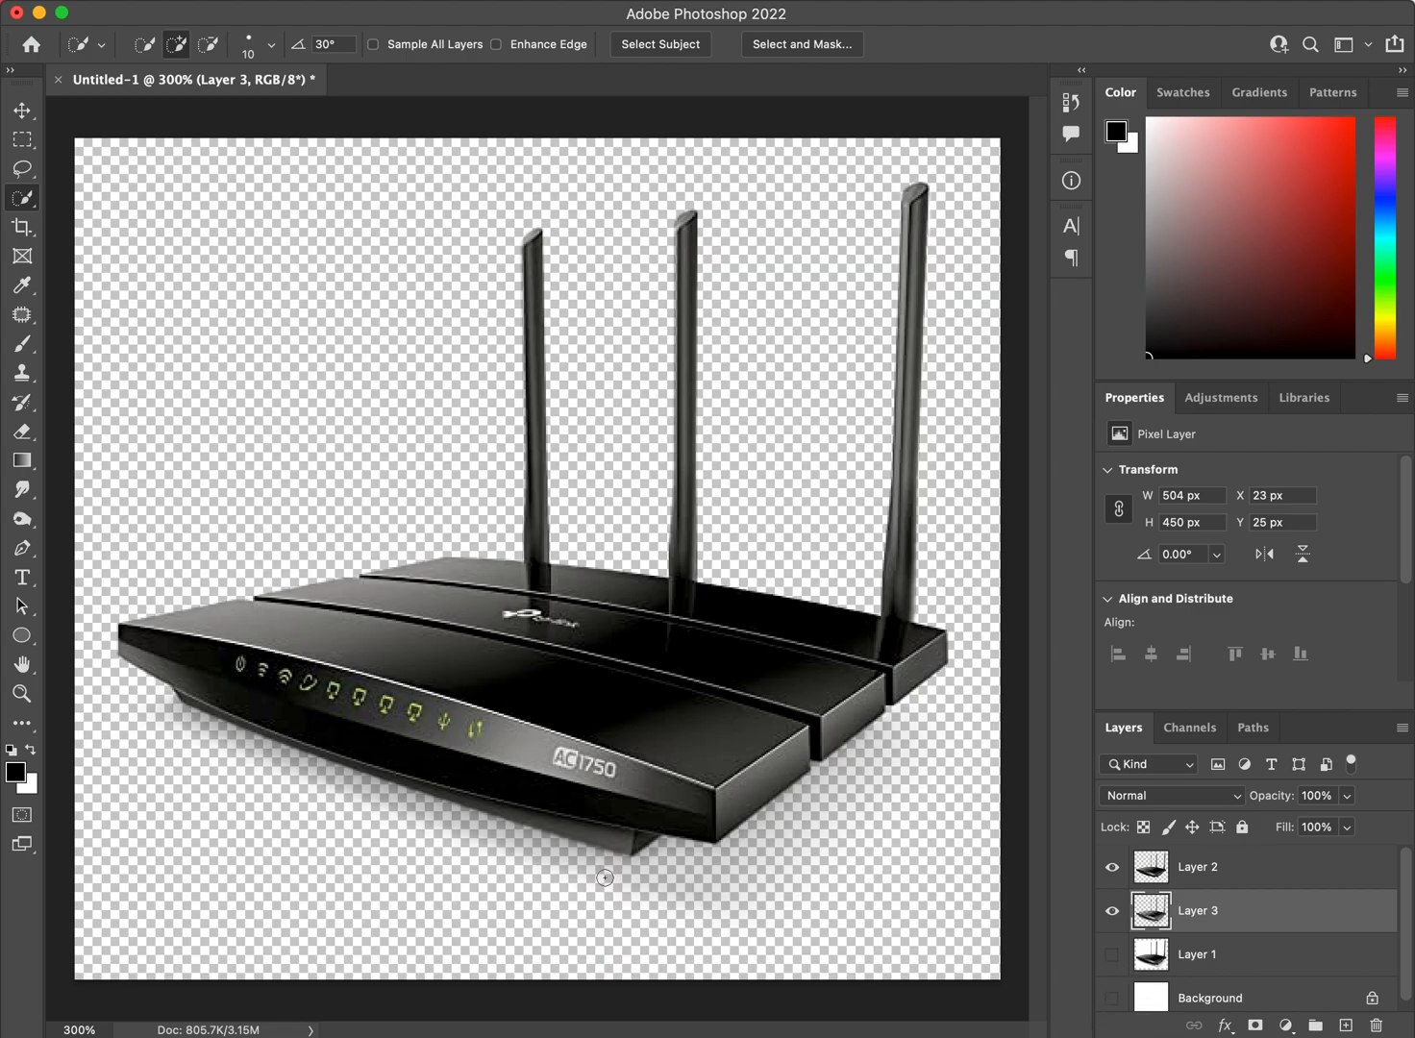
left_click(601, 885)
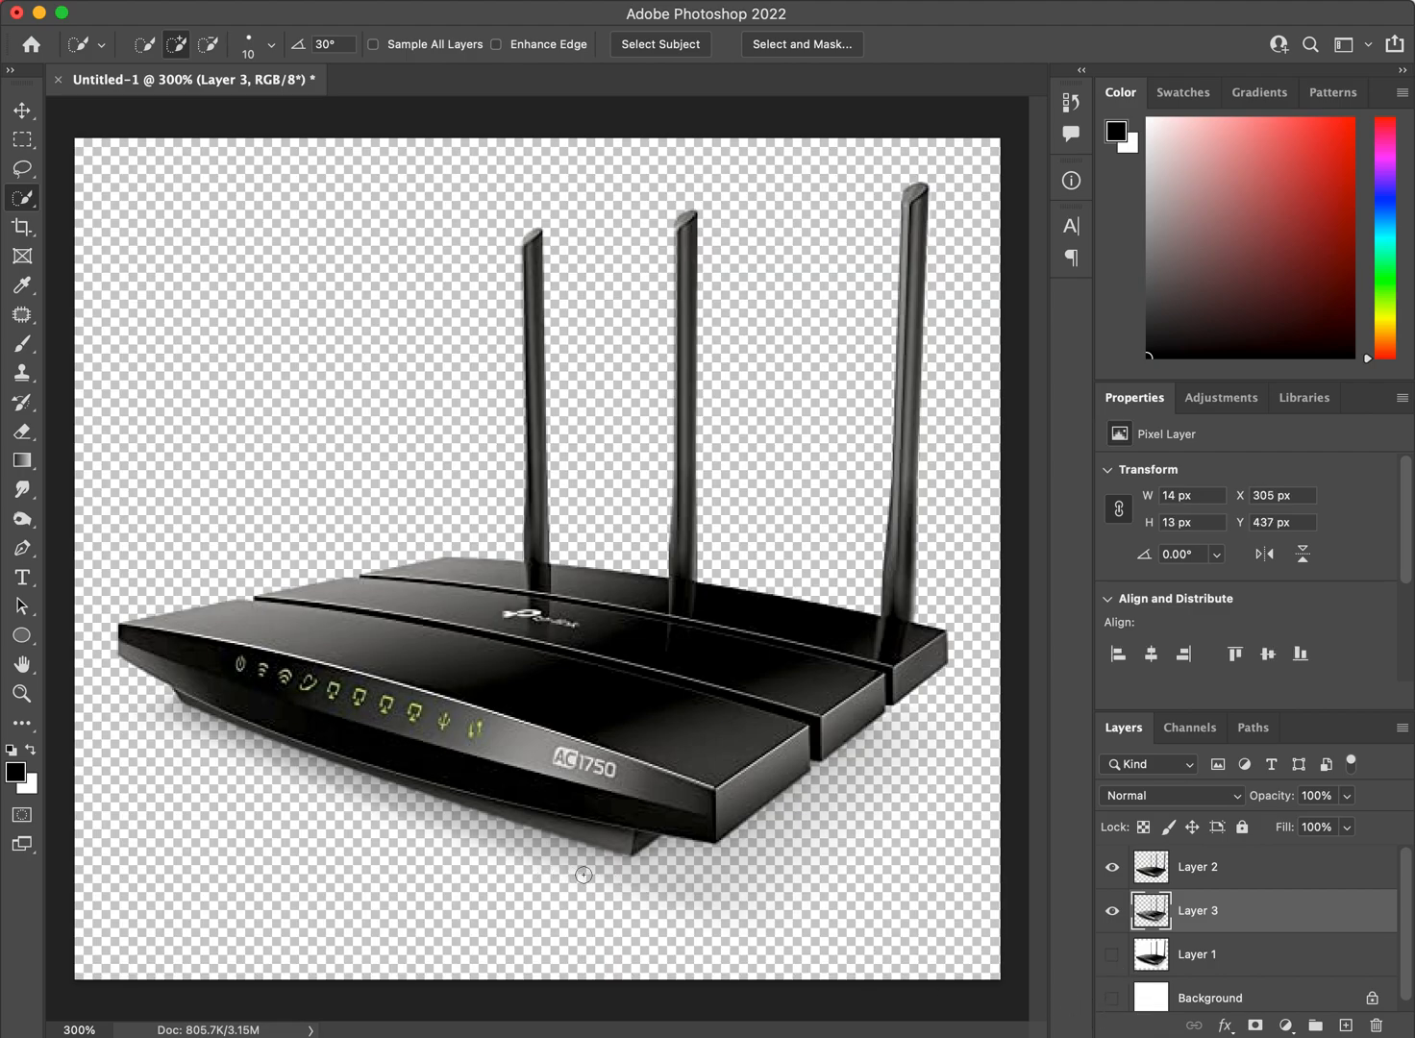
left_click(1279, 959)
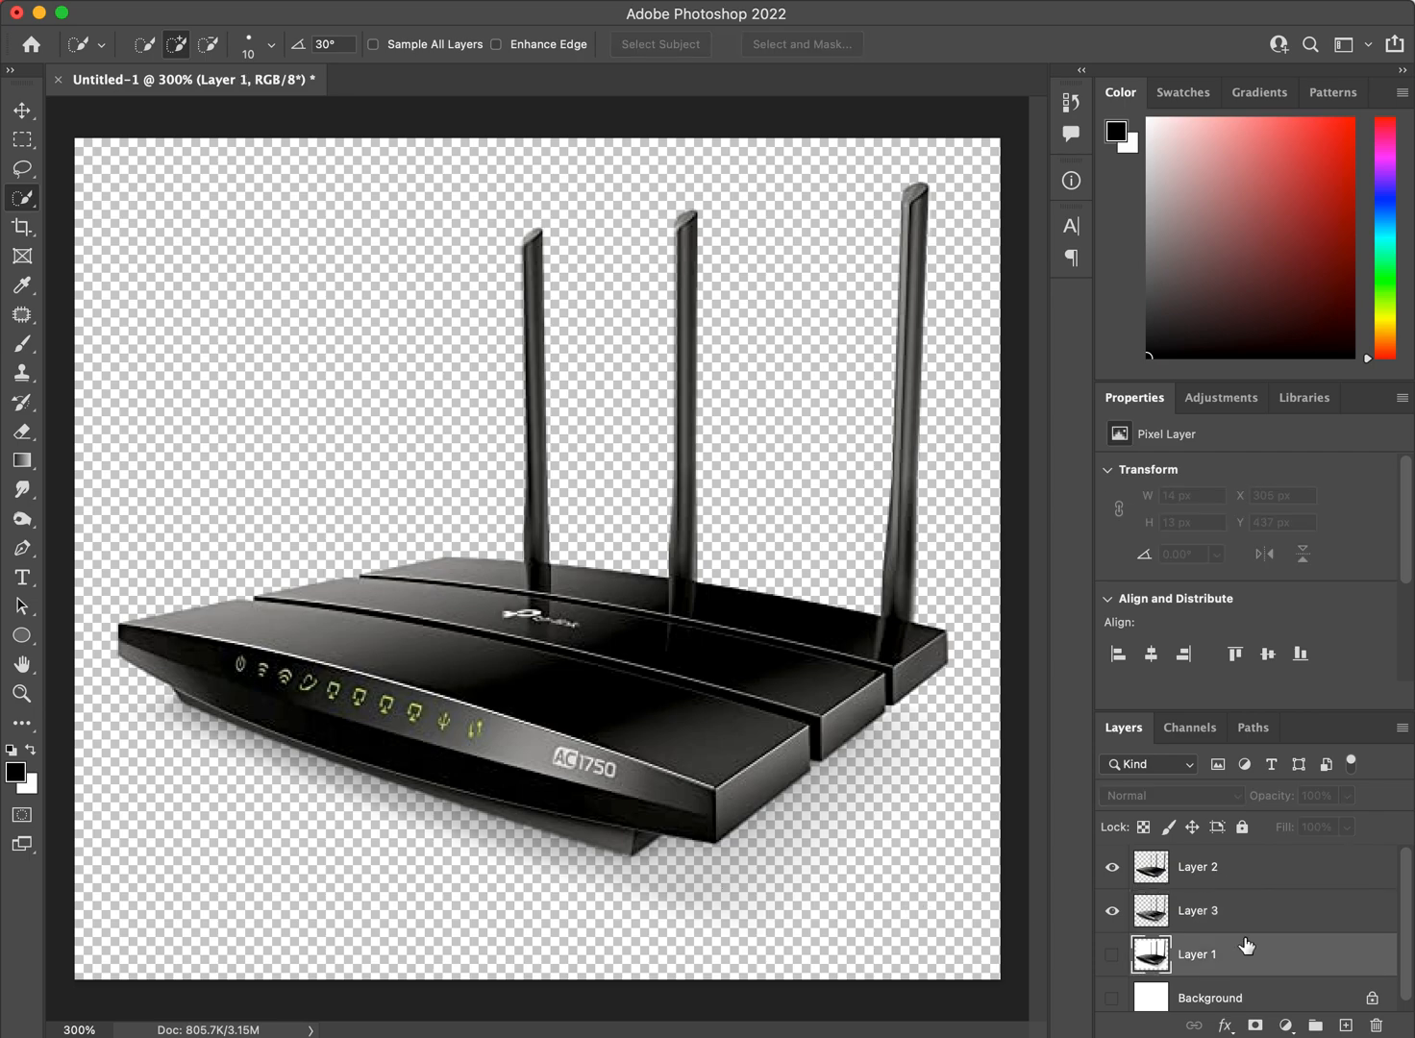
left_click(1227, 912)
left_click(1218, 870)
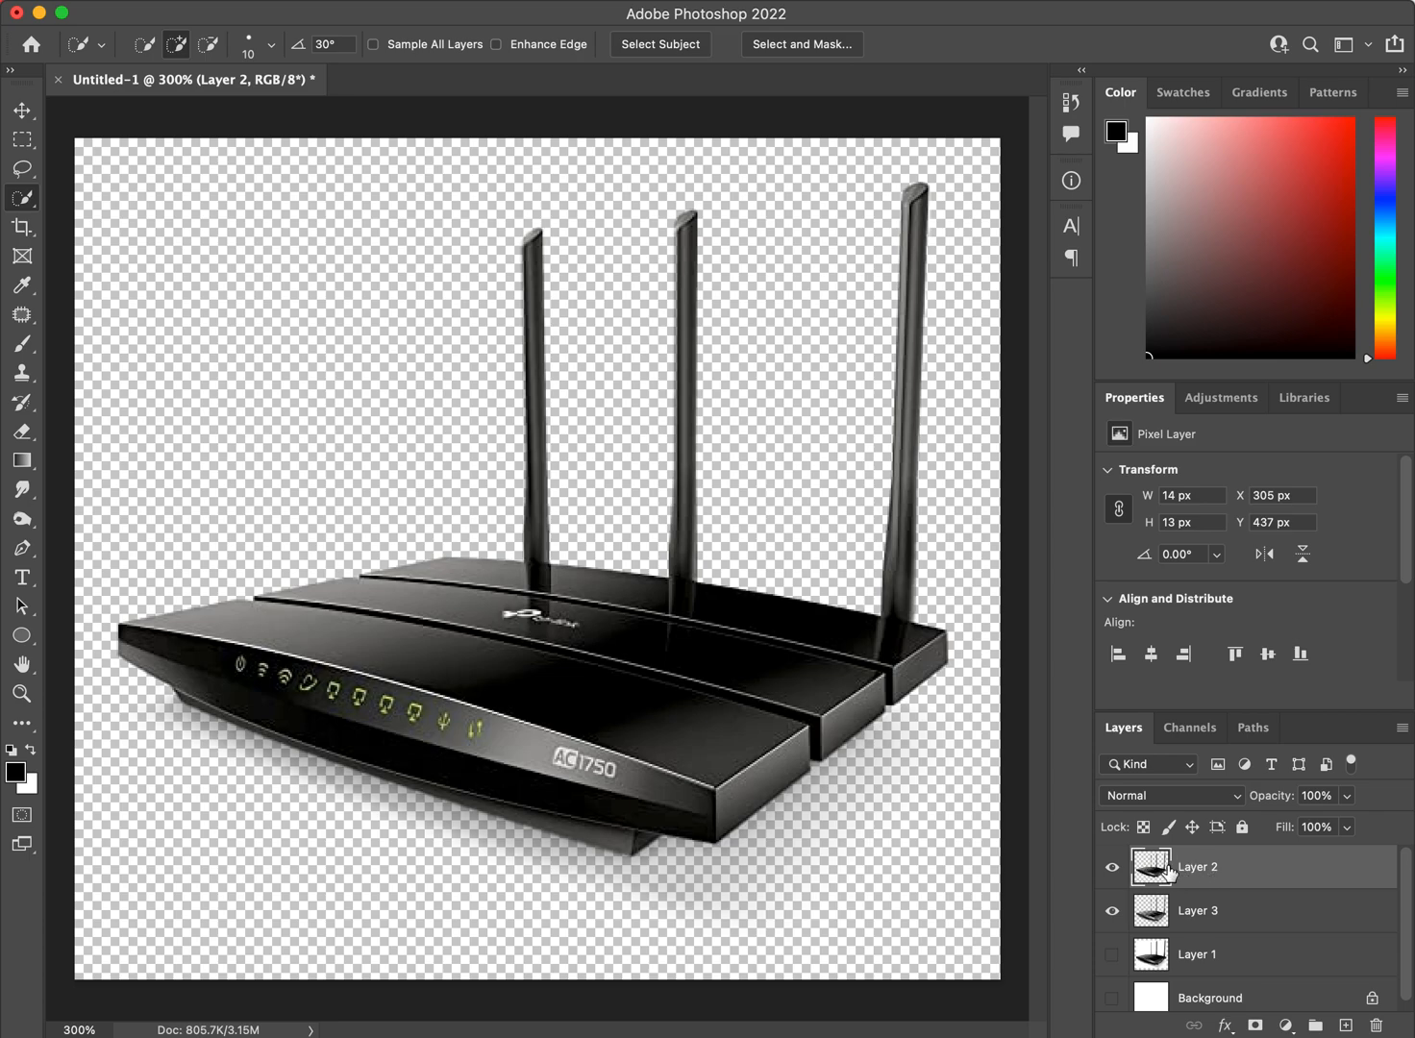
left_click(1177, 913)
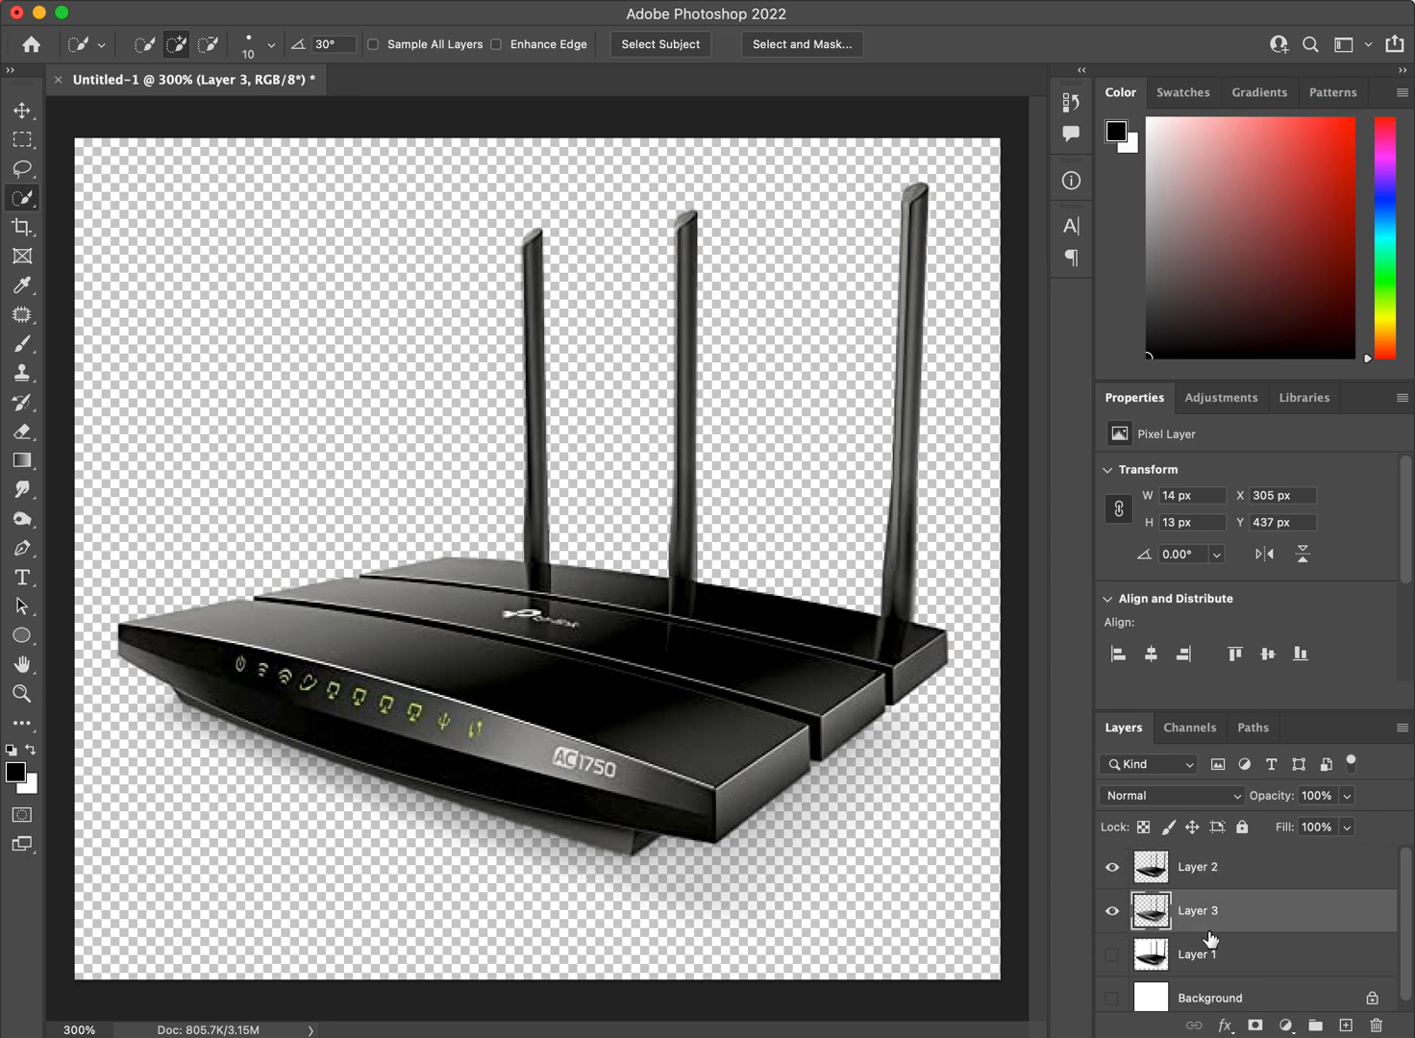
Delete the hidden Layer 1 and Background layers, keeping only Layer 2 and Layer 3.
left_click(1216, 962)
left_click(1213, 1000, "shift")
left_click_drag(1213, 1000, 1376, 1026)
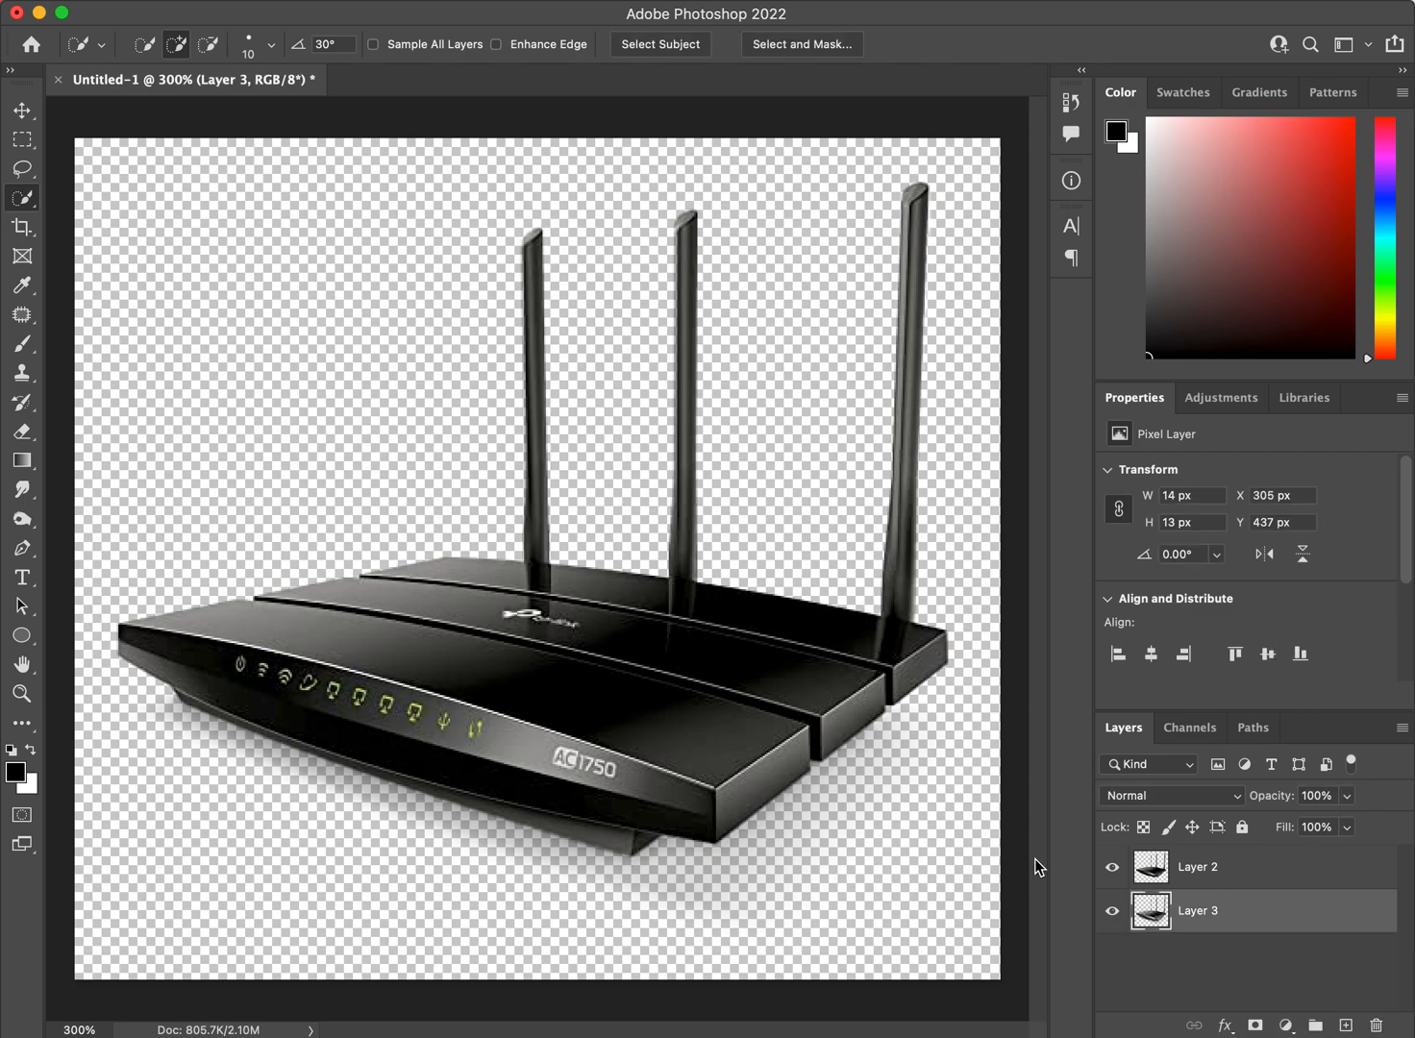